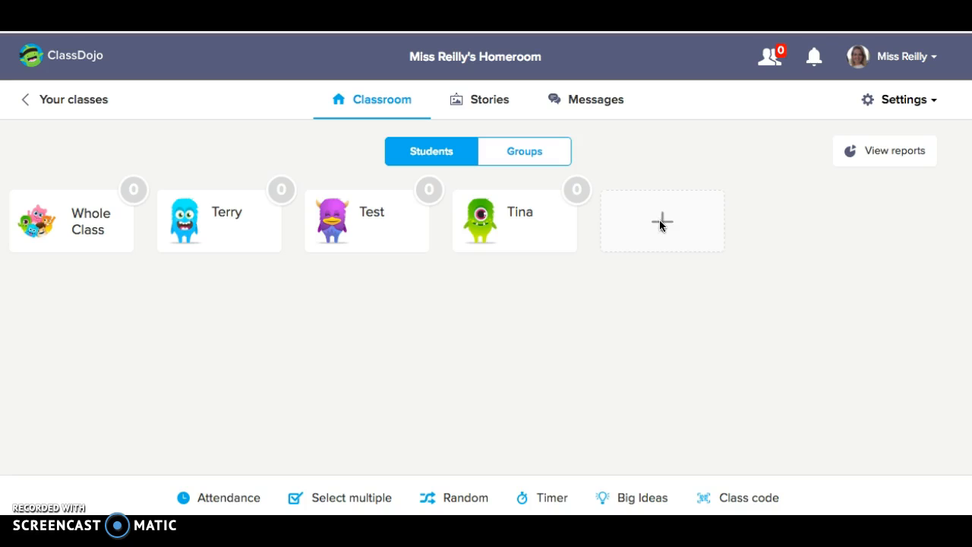
pyautogui.click(660, 228)
pyautogui.click(440, 177)
pyautogui.write('Sa')
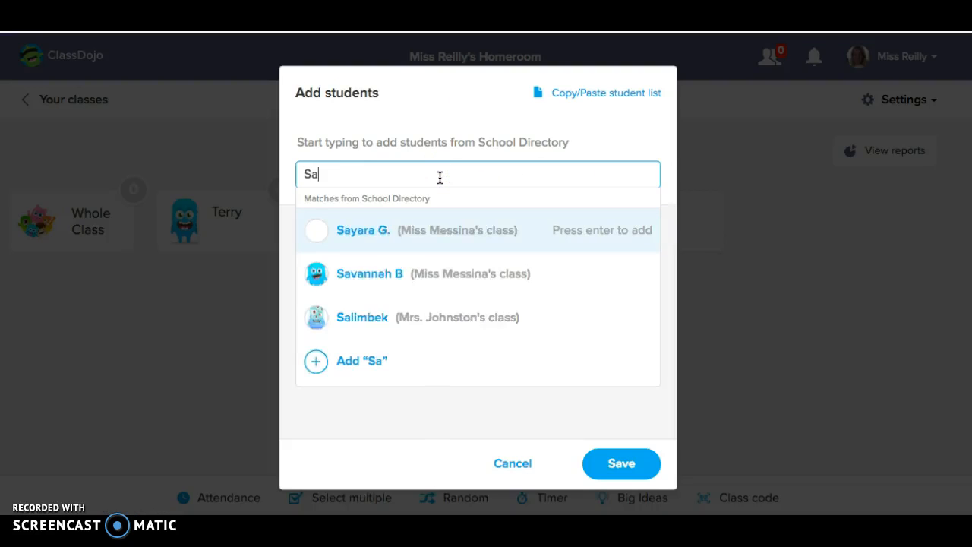
pyautogui.write('m B')
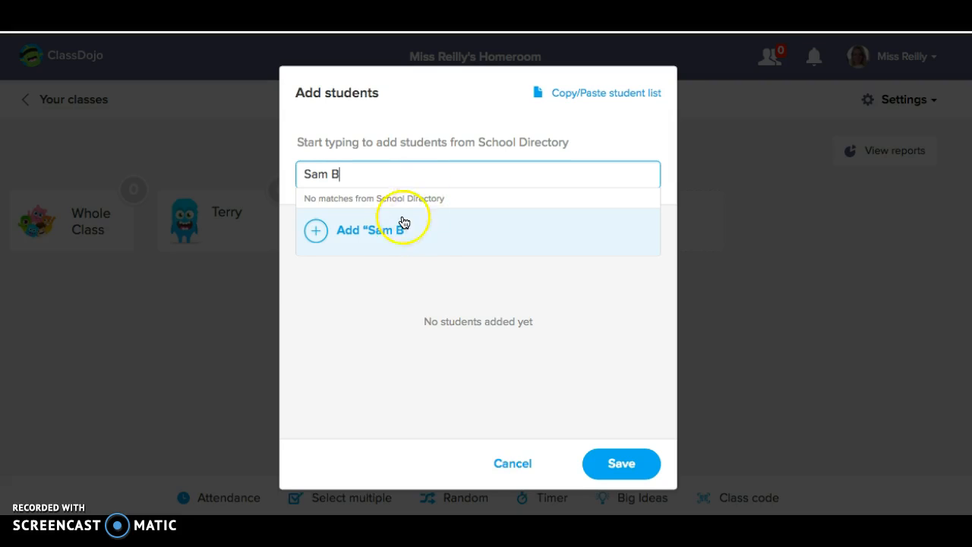
pyautogui.click(400, 227)
pyautogui.click(440, 174)
pyautogui.write('S')
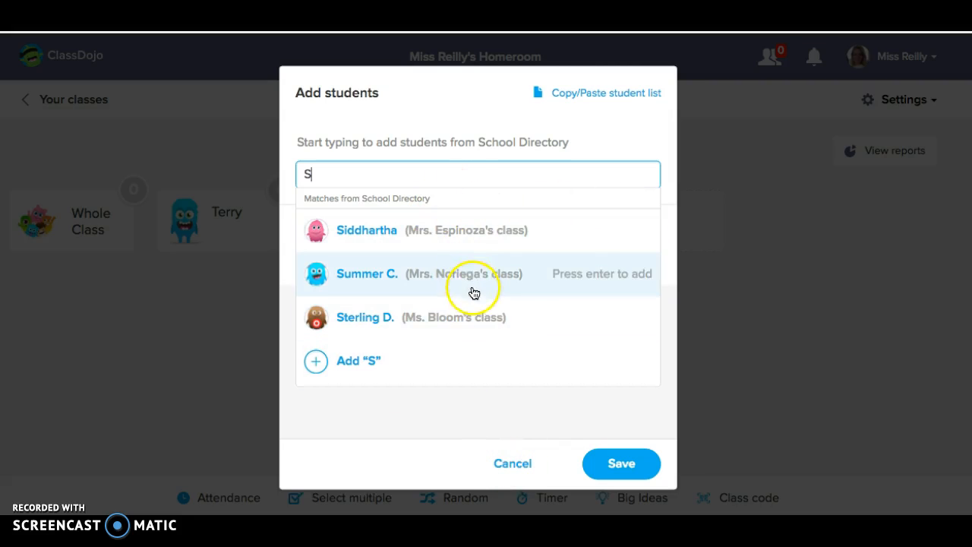
pyautogui.click(508, 466)
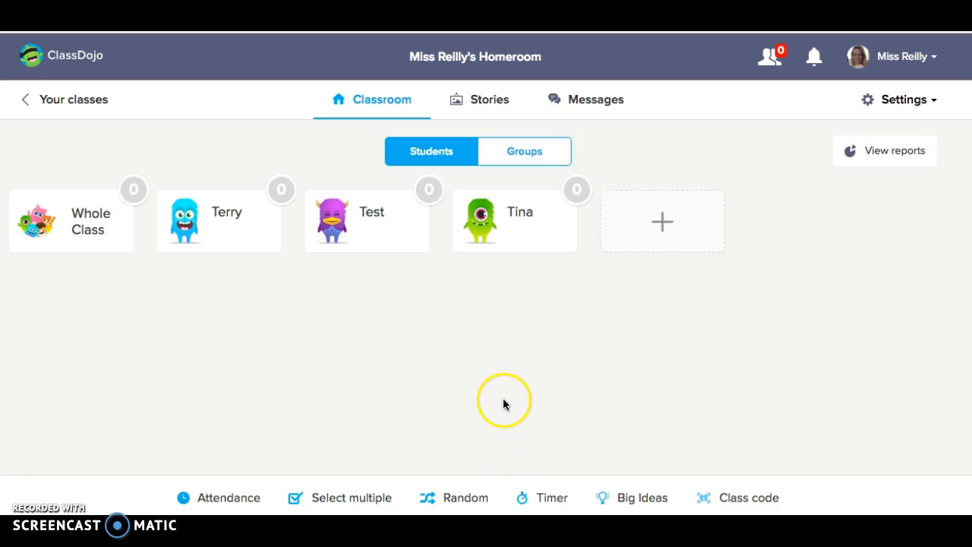
# Take attendance, trying the absent and late statuses, and save it with all three students marked present
pyautogui.click(192, 504)
pyautogui.click(282, 190)
pyautogui.click(428, 190)
pyautogui.click(578, 191)
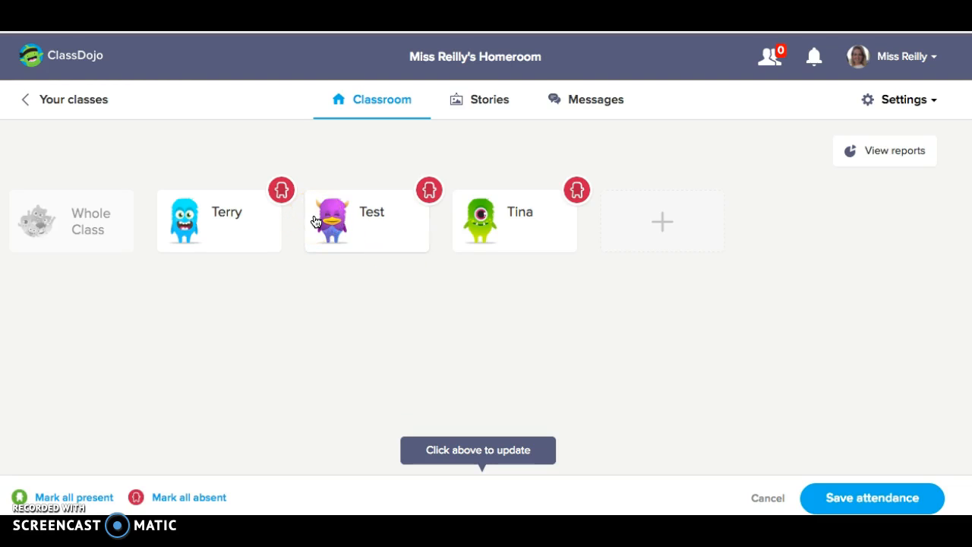
pyautogui.click(281, 196)
pyautogui.click(292, 190)
pyautogui.click(424, 193)
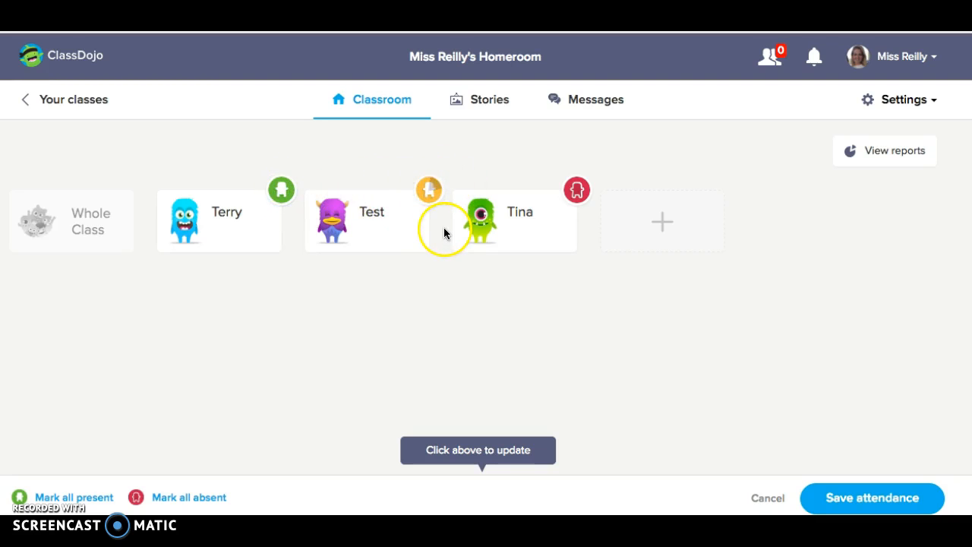
pyautogui.click(427, 203)
pyautogui.click(578, 191)
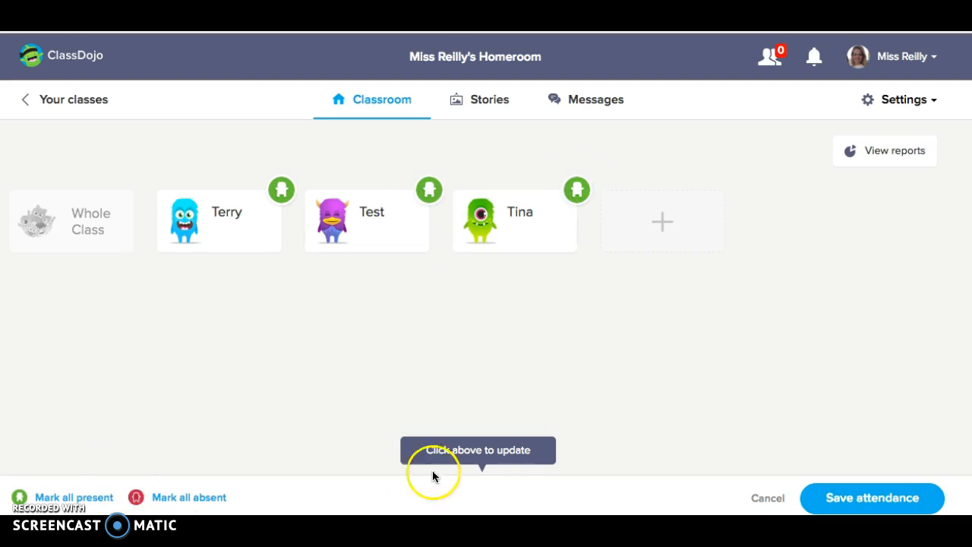
pyautogui.click(821, 496)
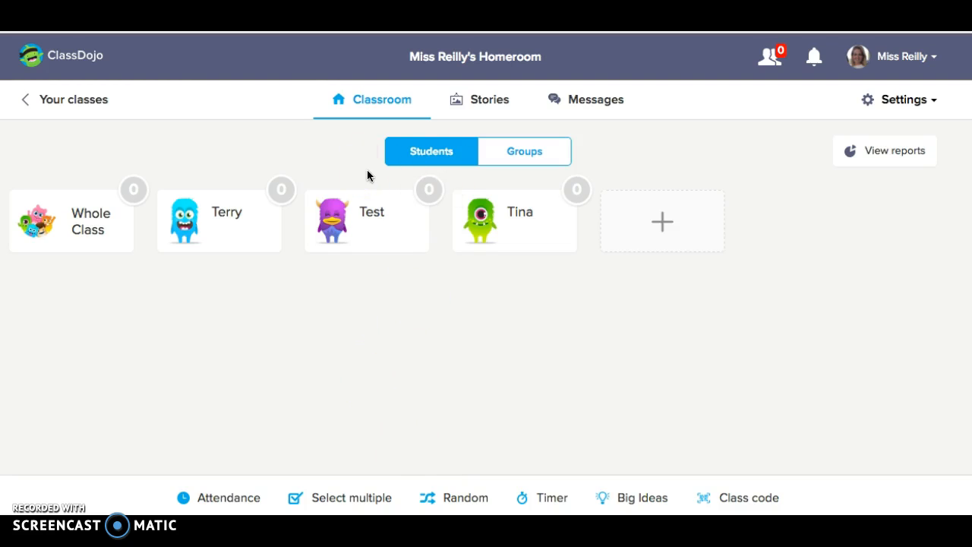
# Mark the student with the green monster absent and save attendance, then award the whole class a Helping others point
pyautogui.click(238, 501)
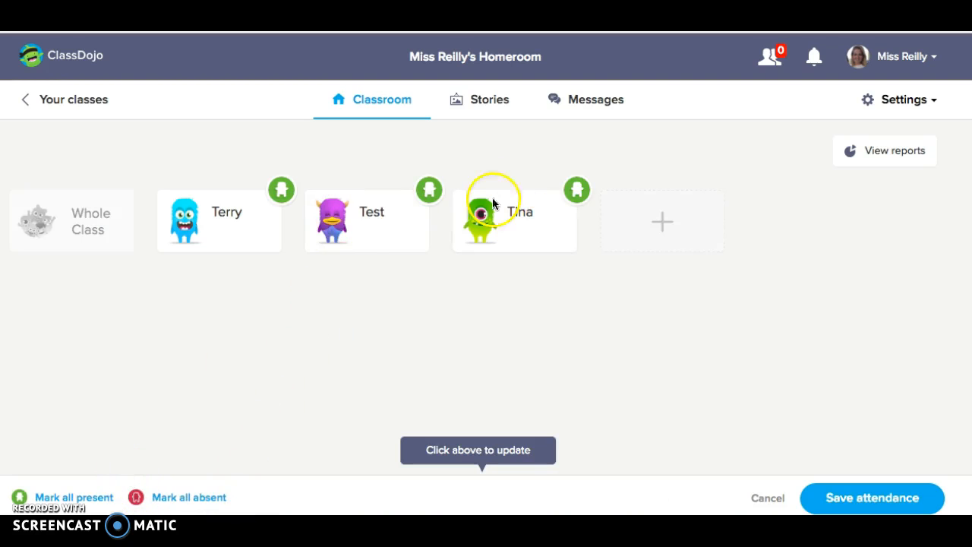
pyautogui.click(850, 497)
pyautogui.click(403, 222)
pyautogui.click(687, 114)
pyautogui.click(114, 213)
pyautogui.click(401, 255)
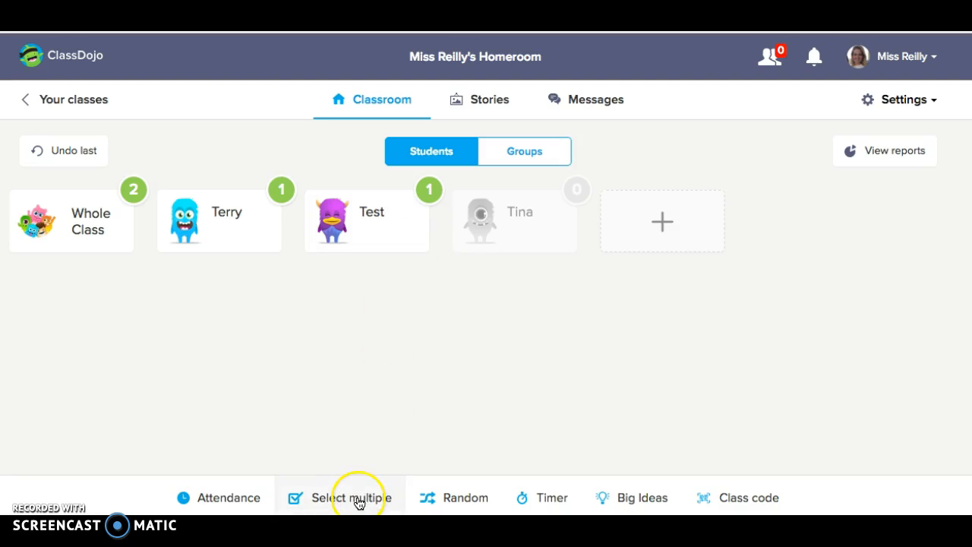
# Update attendance so the student with the green monster is marked present, and save it
pyautogui.click(231, 499)
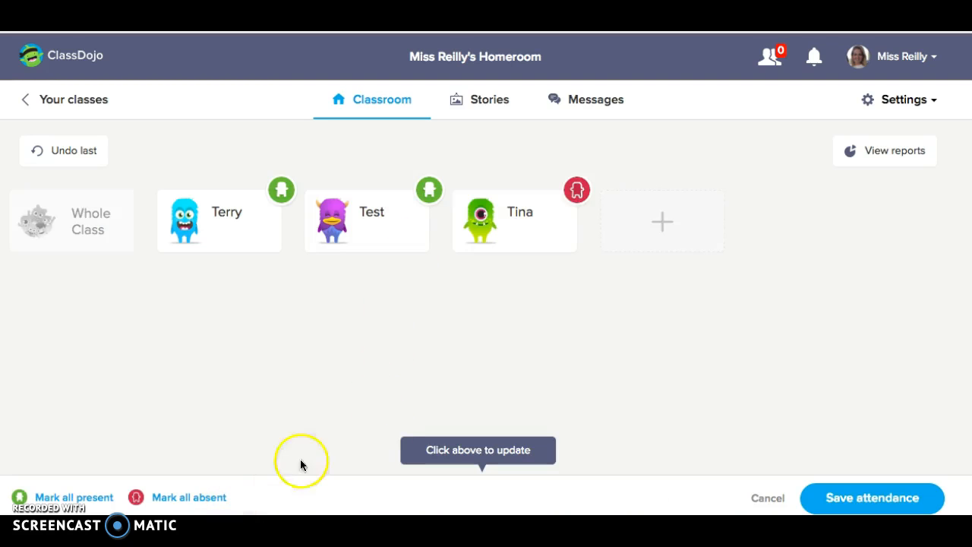
pyautogui.click(571, 199)
pyautogui.click(575, 193)
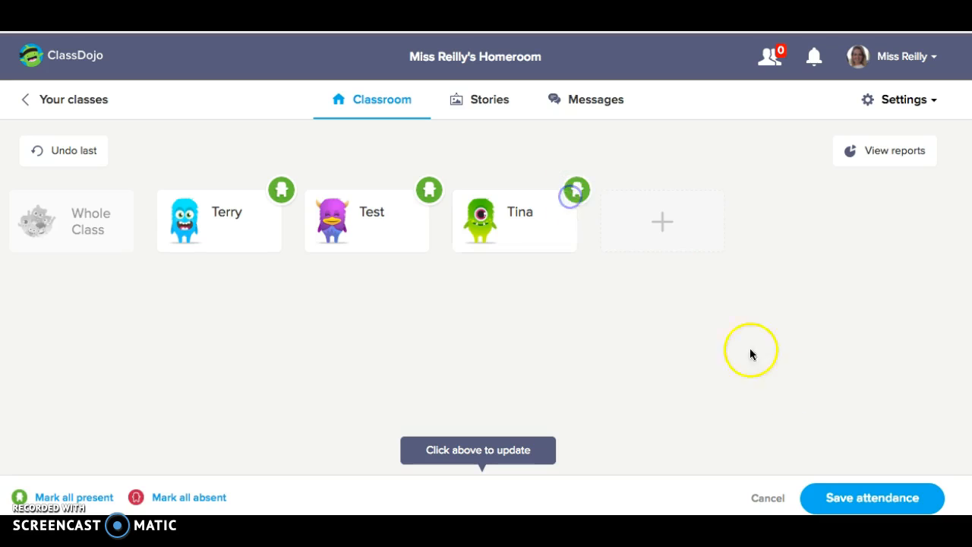
pyautogui.click(817, 496)
# Select the students with the blue and purple monsters together and award them Demonstrating Kindness
pyautogui.click(398, 504)
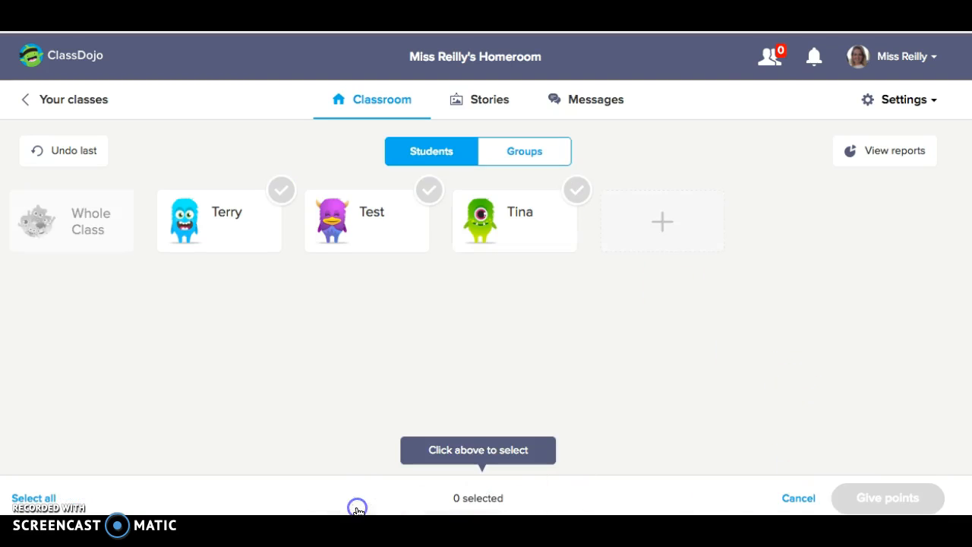
pyautogui.click(258, 229)
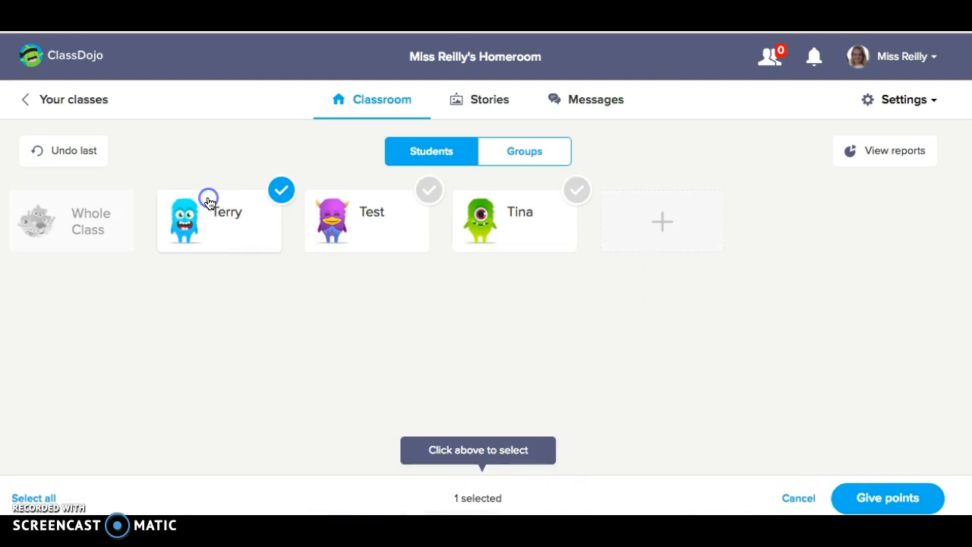
pyautogui.click(353, 244)
pyautogui.click(879, 497)
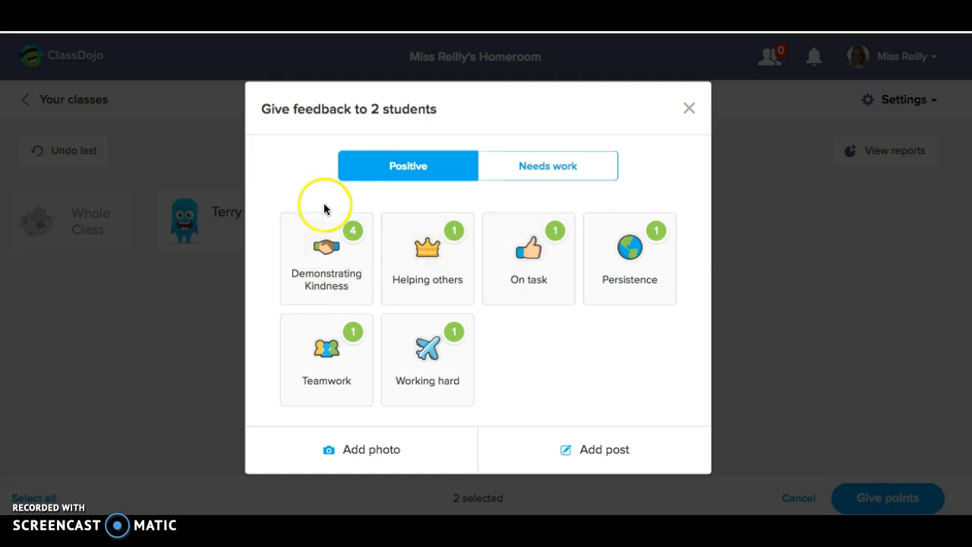
pyautogui.click(332, 263)
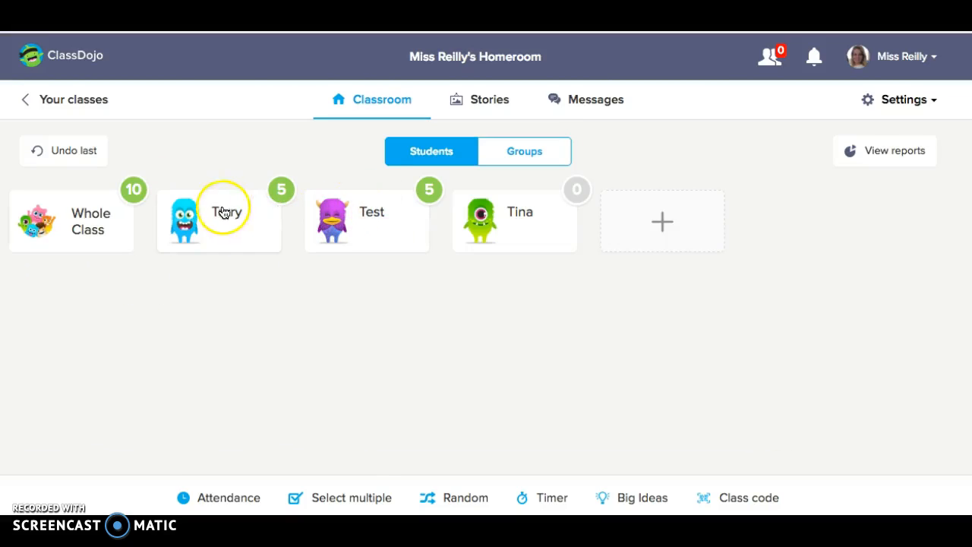
# Award the whole class positive feedback for On task
pyautogui.click(87, 225)
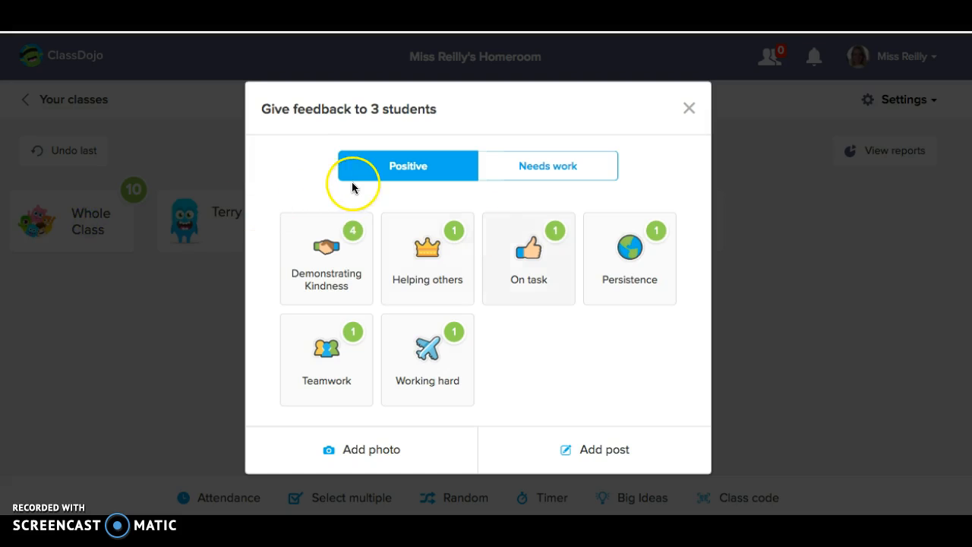
pyautogui.click(552, 271)
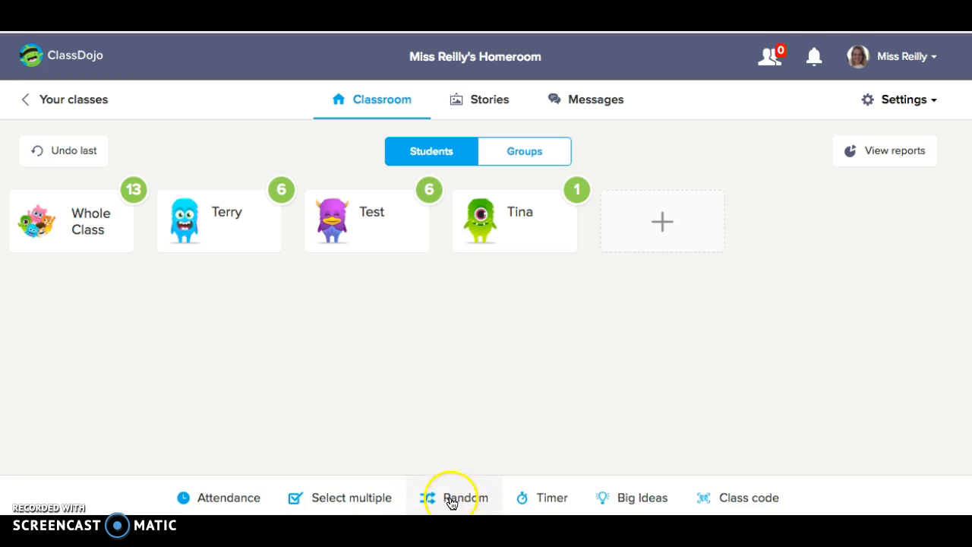
# Pick a random student and award that student positive feedback for Persistence
pyautogui.click(451, 502)
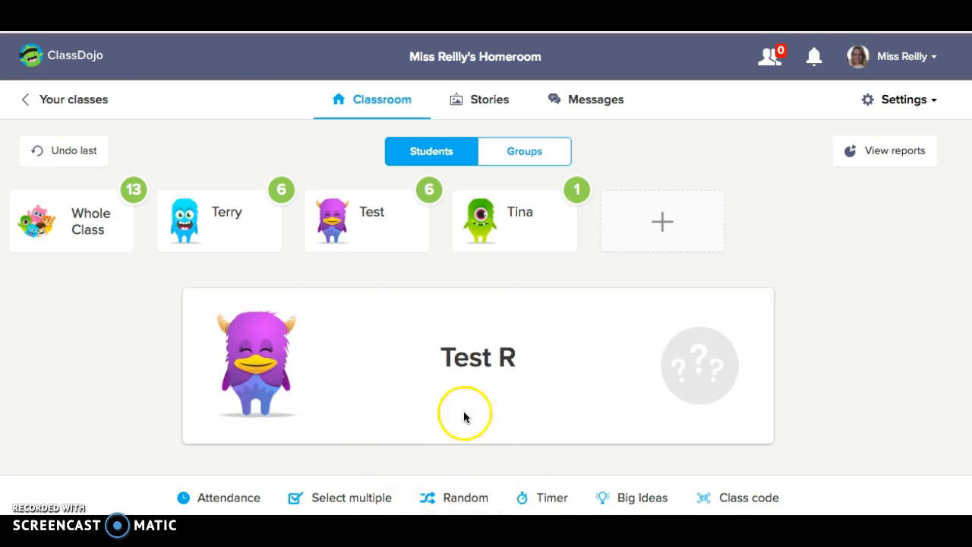
pyautogui.click(479, 422)
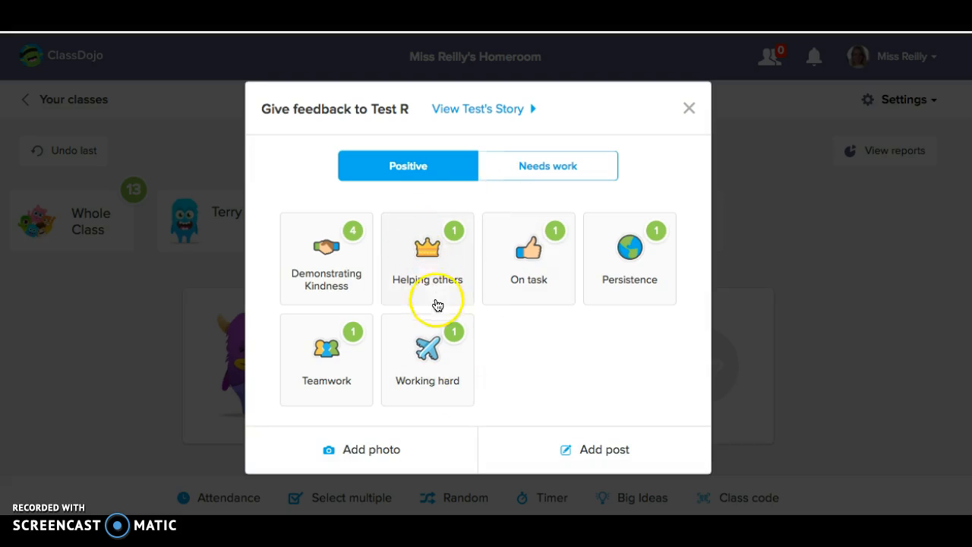
pyautogui.click(630, 254)
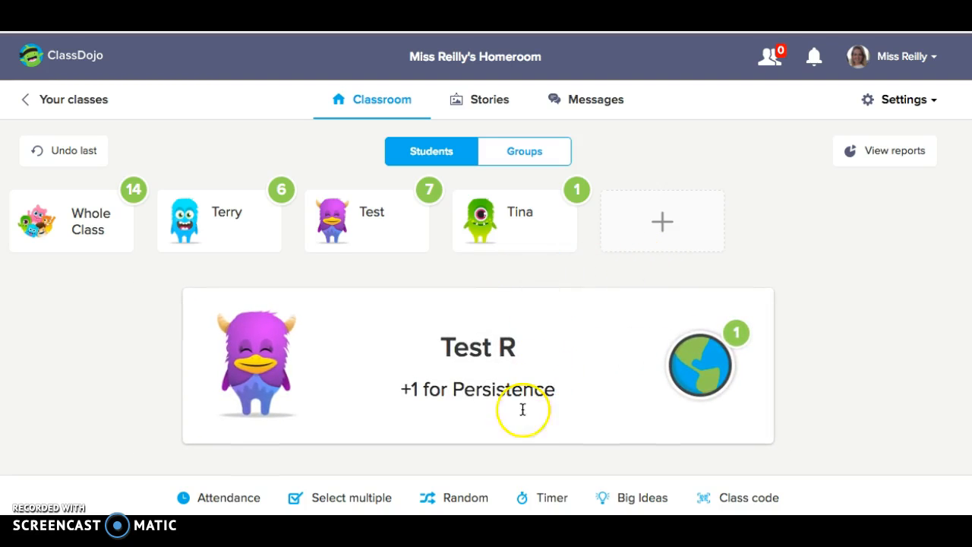
# Look at the classroom timer's stopwatch and countdown modes, and close the timer
pyautogui.click(524, 500)
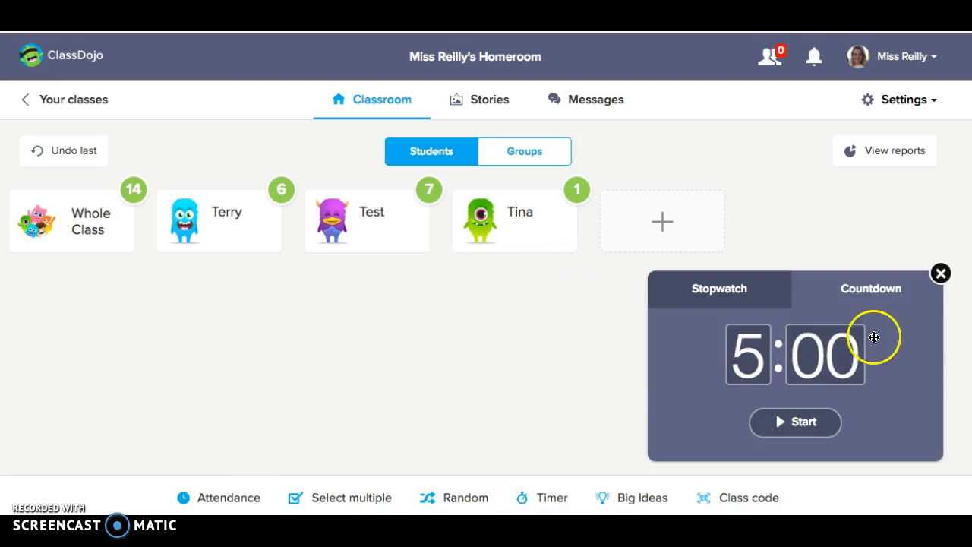
pyautogui.click(737, 289)
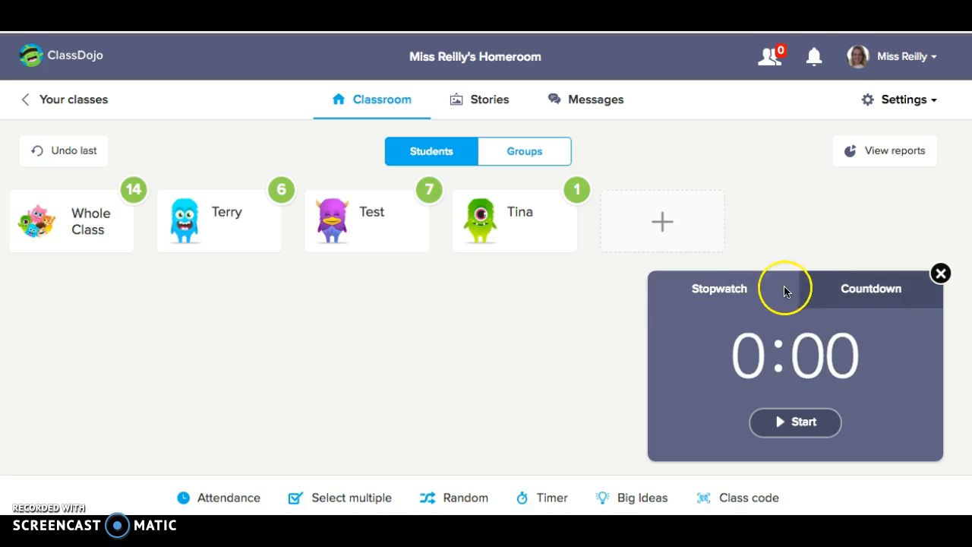
pyautogui.click(839, 292)
pyautogui.click(941, 273)
# View the Big Ideas episode "The Big Show" and the class code for Student Stories, closing each
pyautogui.click(643, 498)
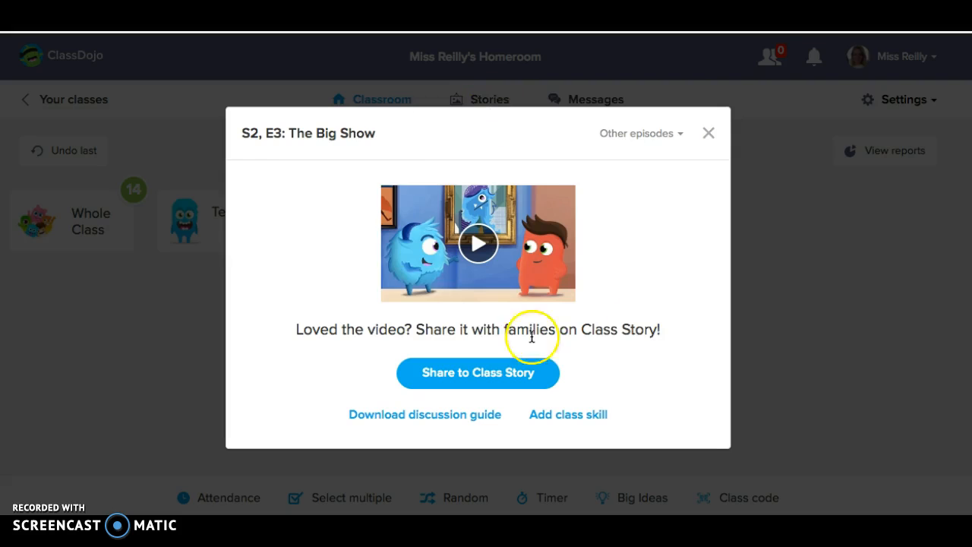
pyautogui.click(710, 137)
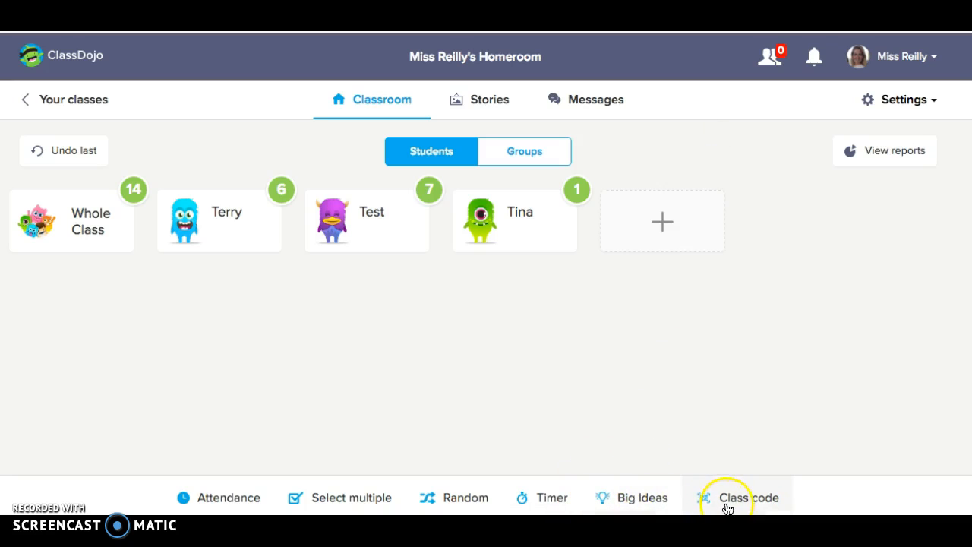
pyautogui.click(731, 503)
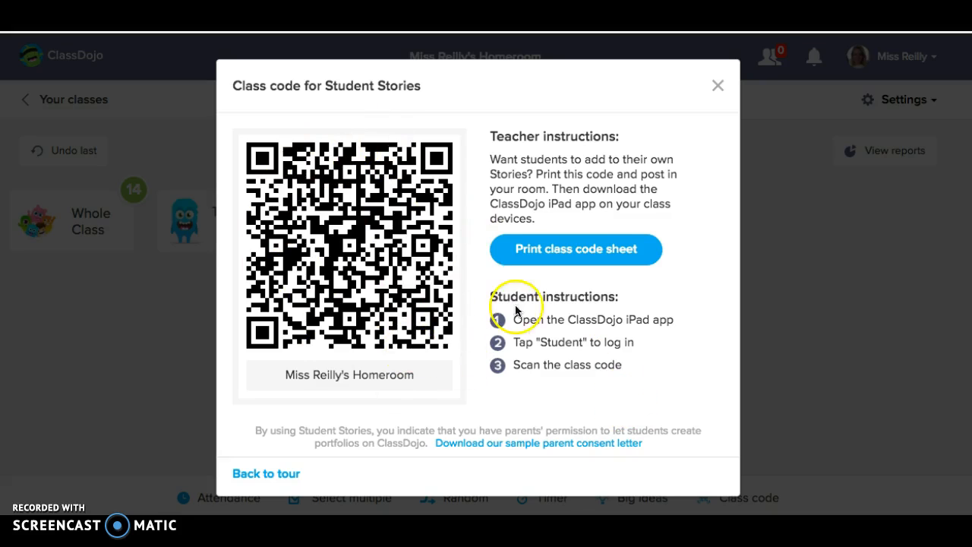
pyautogui.click(716, 88)
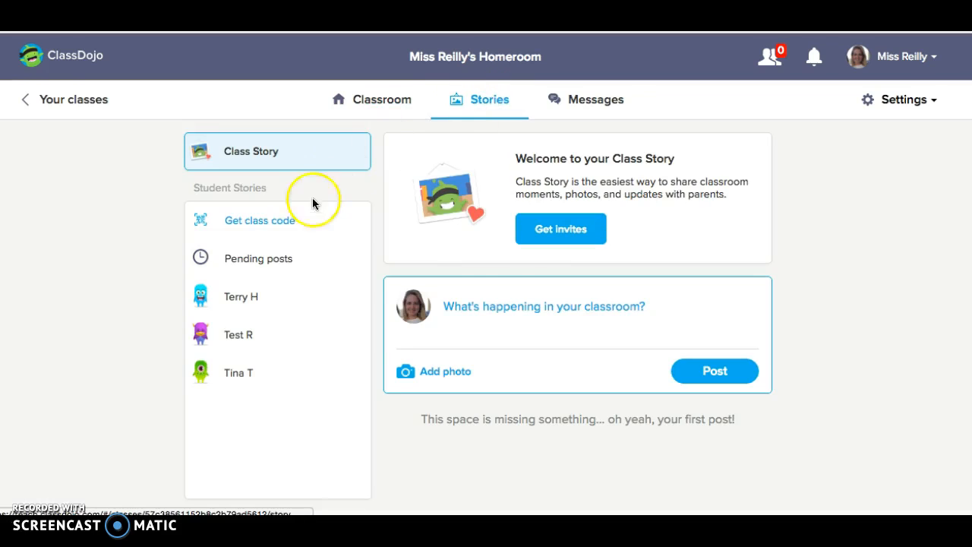
# Publish the message "Today we will have a fire drill - remind your child to pack a coat!" to the Class Story
pyautogui.click(539, 312)
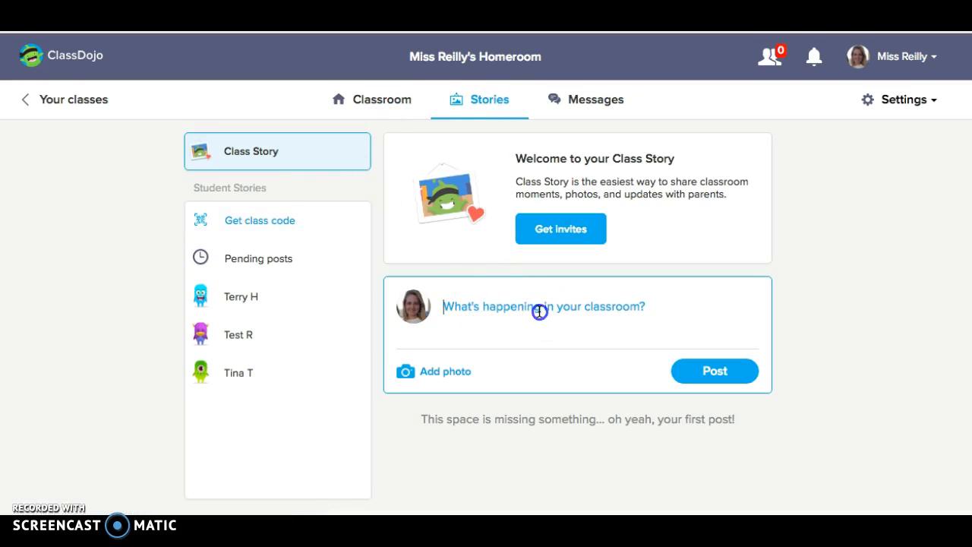
pyautogui.write('Today we will have a fire drill - remind your child to')
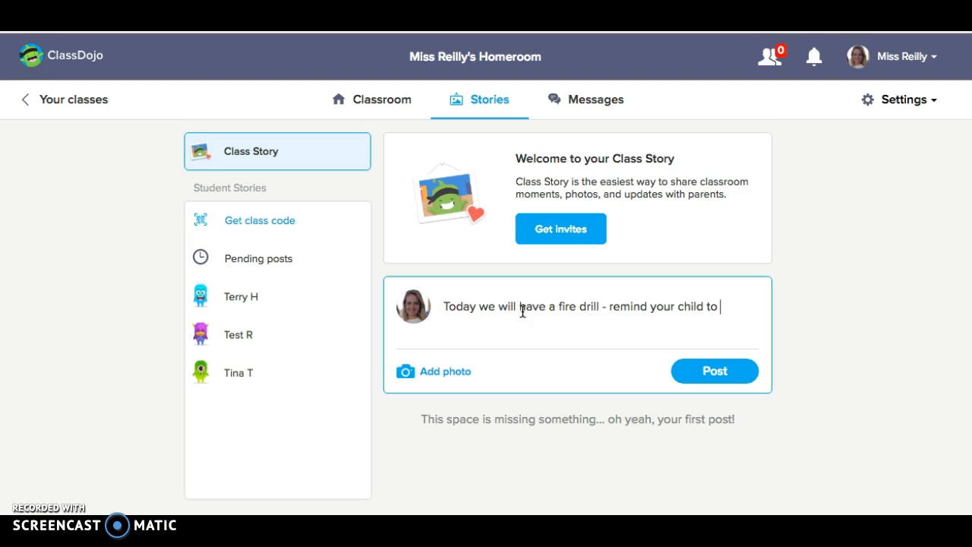
pyautogui.write('a coat!')
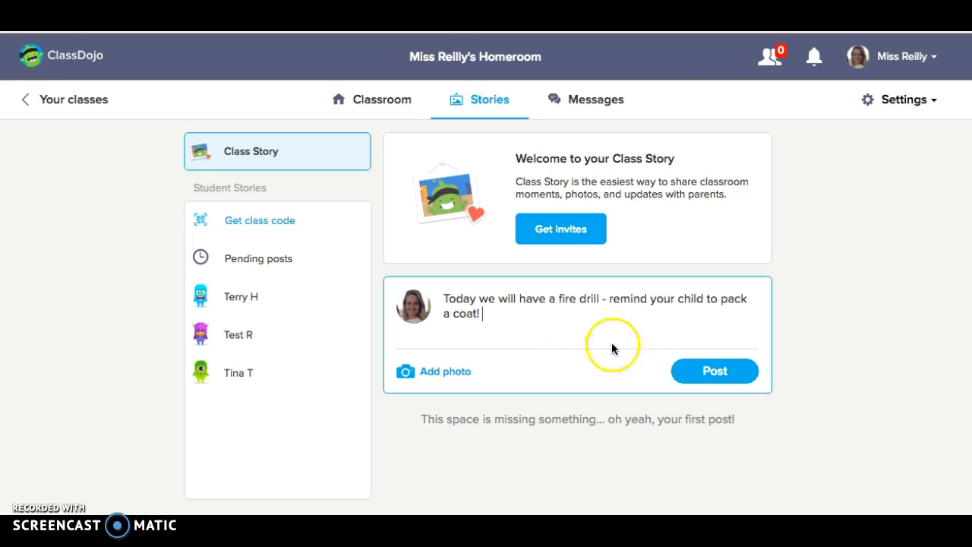
pyautogui.click(697, 370)
# Review the published fire drill post and its options for editing or deleting it, without choosing any
pyautogui.scroll(-2, 817, 353)
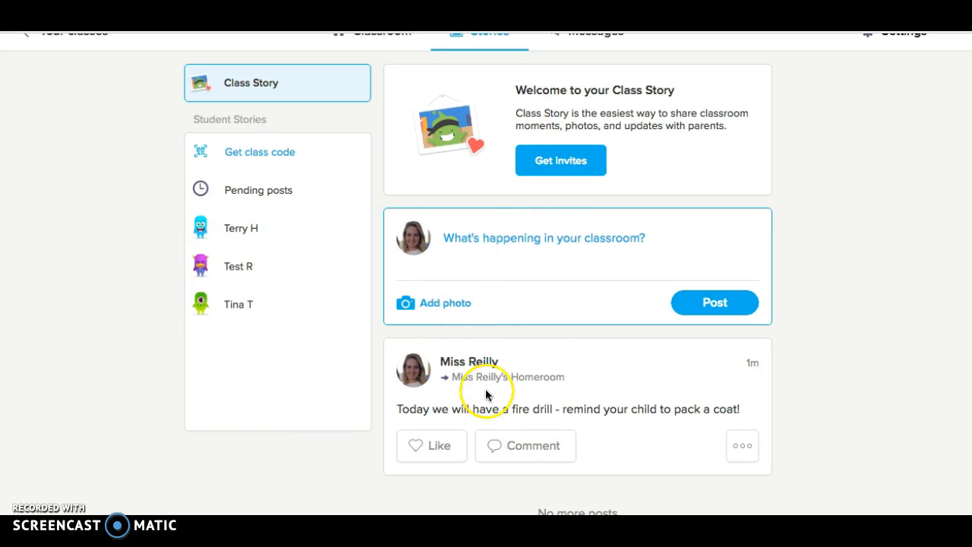
pyautogui.scroll(-1, 481, 407)
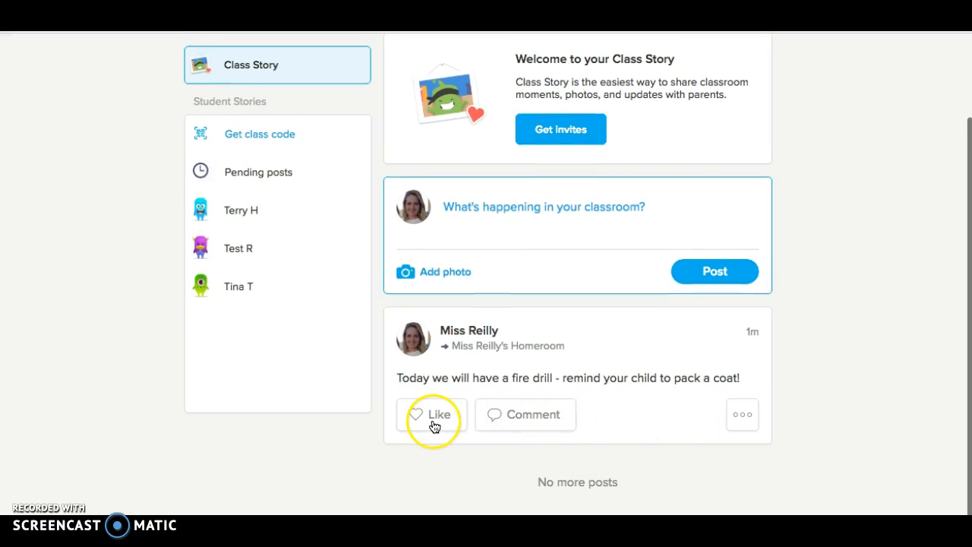
pyautogui.click(749, 423)
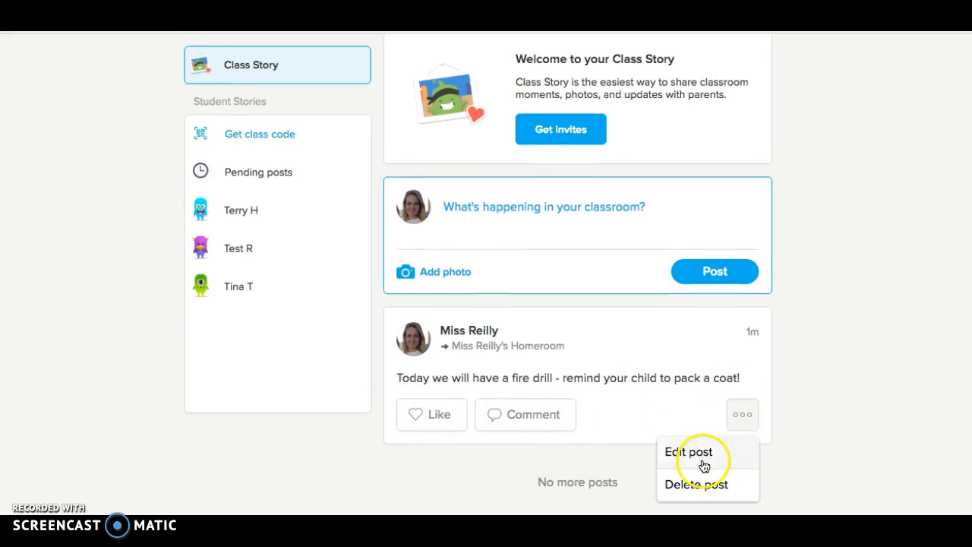
pyautogui.click(615, 457)
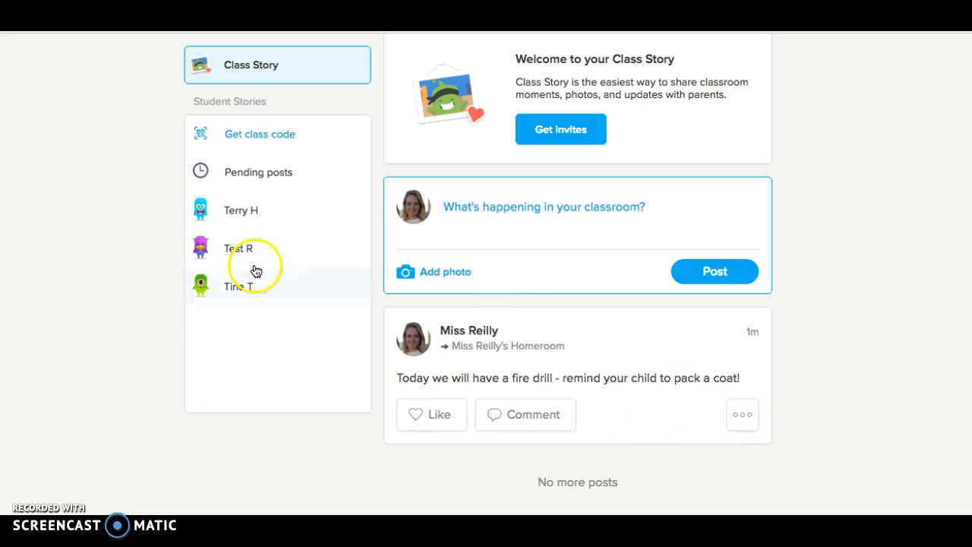
# Look through each student's individual Story and the pending student posts awaiting approval
pyautogui.click(228, 219)
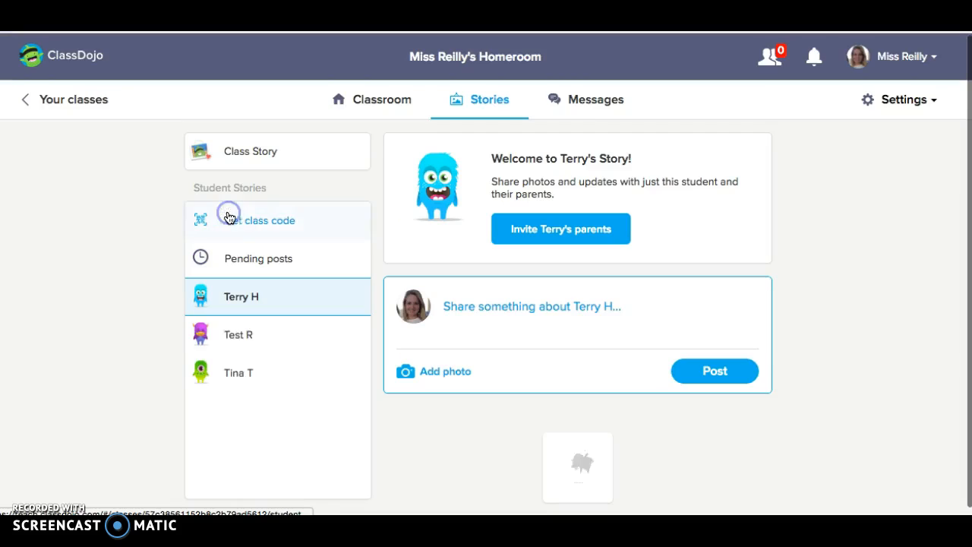
pyautogui.click(237, 337)
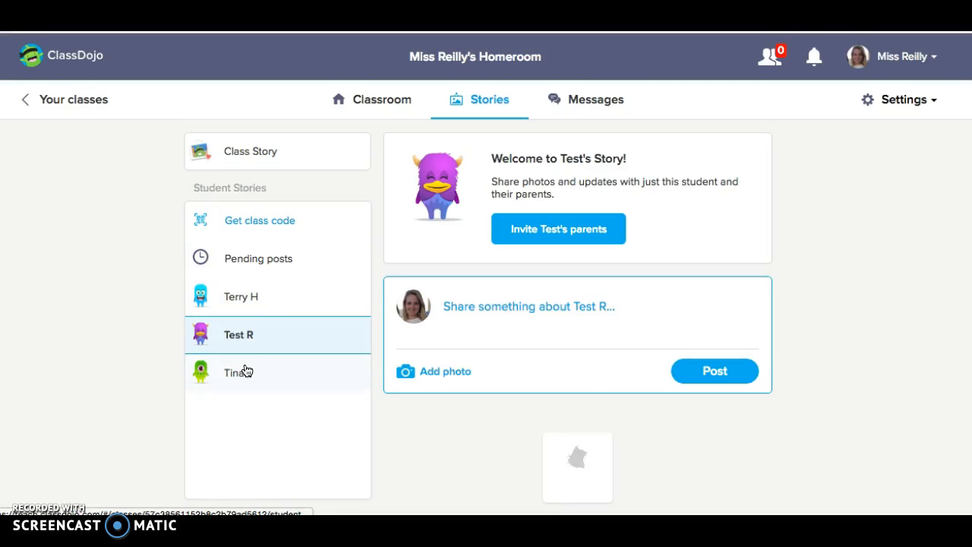
pyautogui.click(246, 370)
pyautogui.click(275, 333)
pyautogui.click(272, 299)
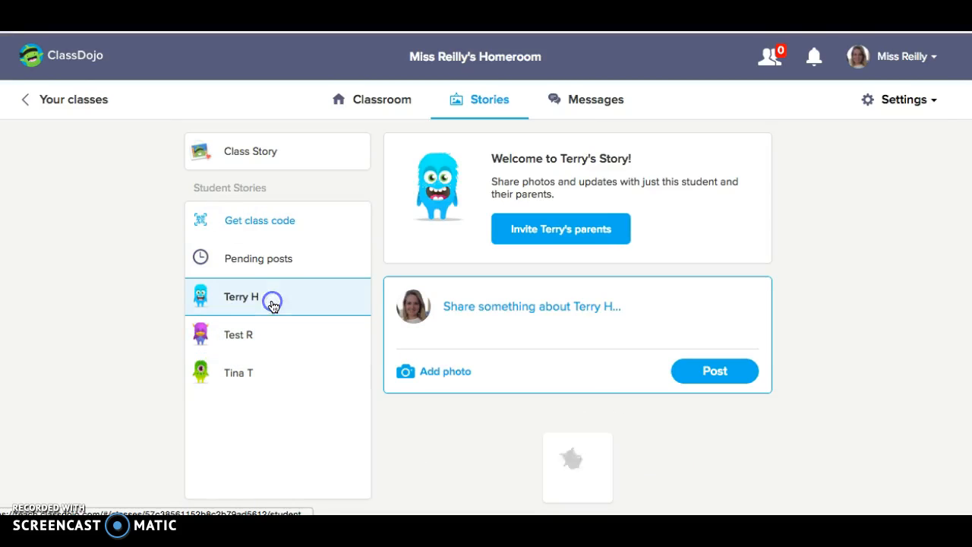
pyautogui.click(273, 265)
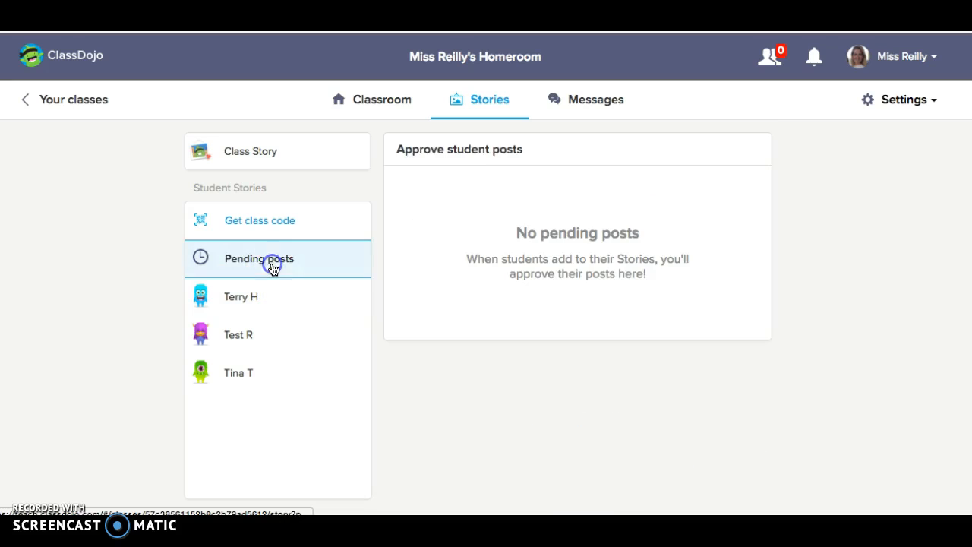
# View the class code for Student Stories from the Stories area and again from the Classroom, closing it each time
pyautogui.click(260, 224)
pyautogui.click(715, 86)
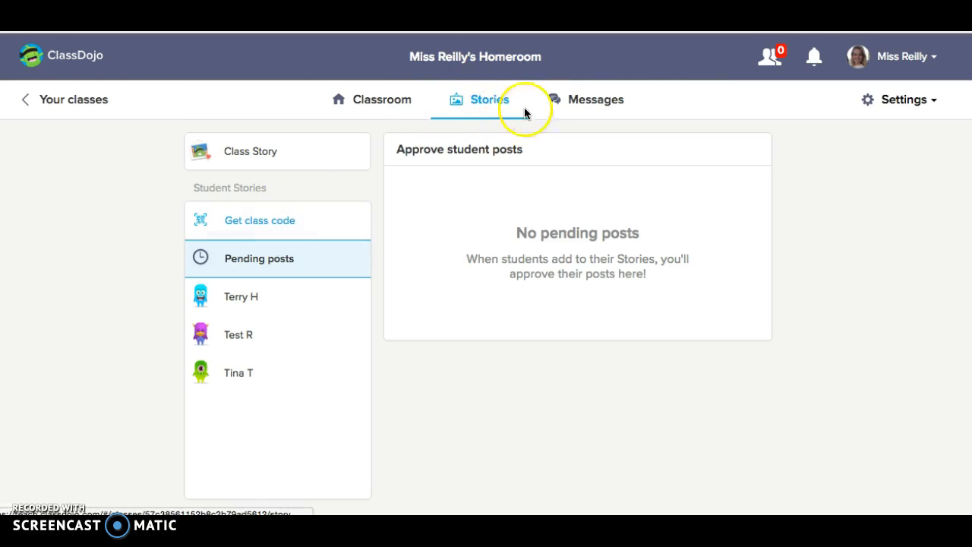
pyautogui.click(380, 100)
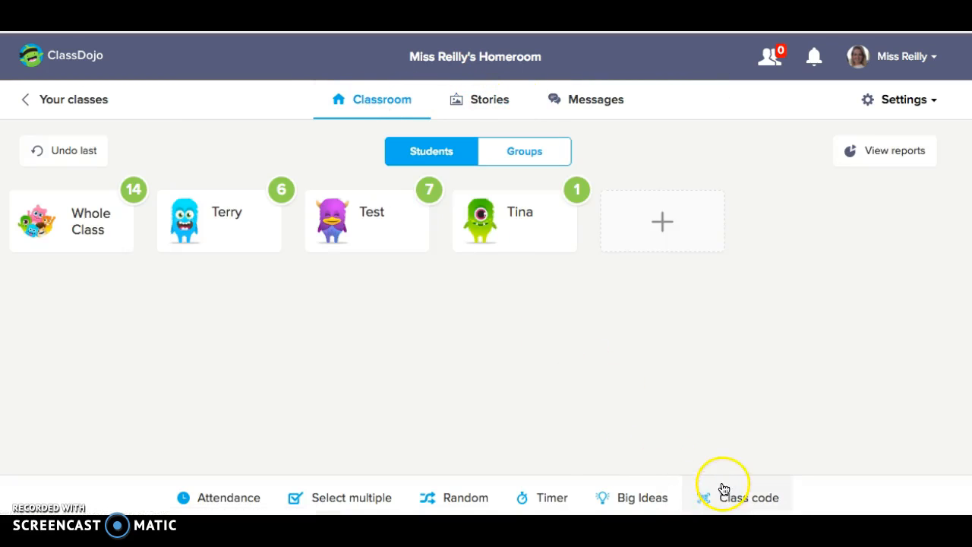
pyautogui.click(747, 490)
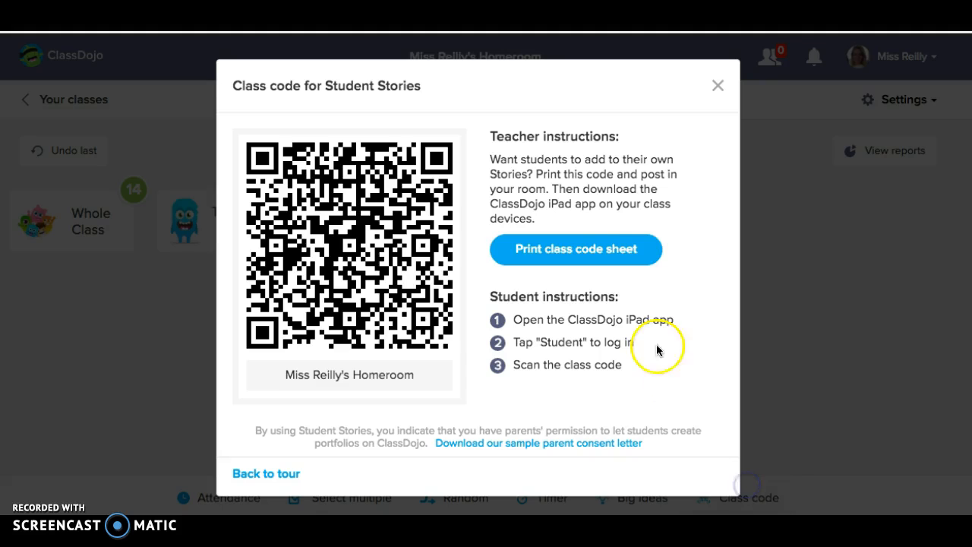
pyautogui.click(716, 86)
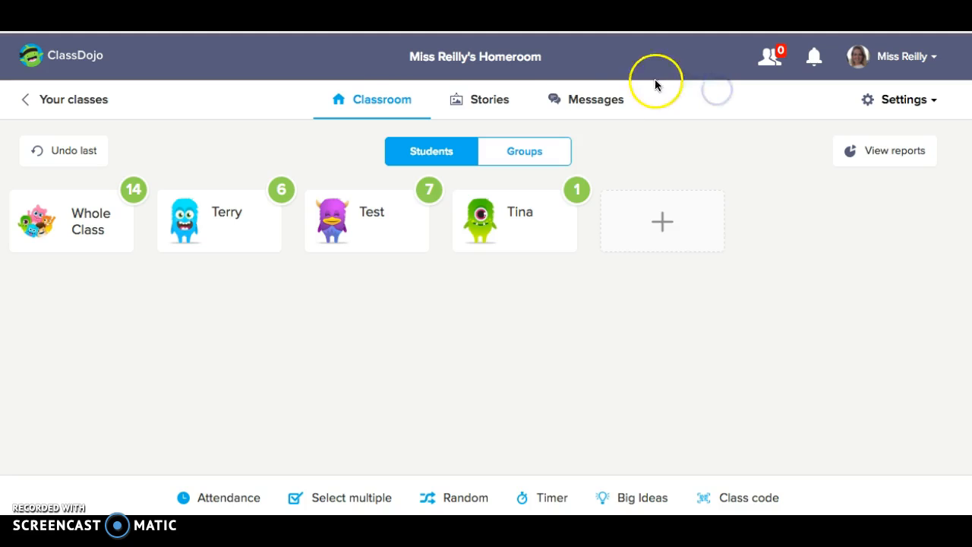
# Look at the parent messaging area and the Connect parents invitation form, closing the form without inviting anyone
pyautogui.click(583, 103)
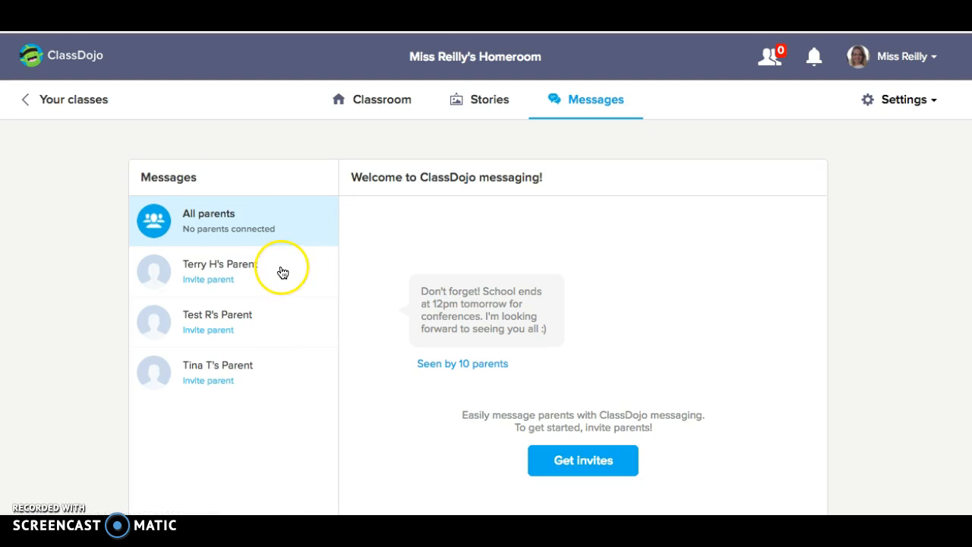
pyautogui.scroll(-1, 313, 272)
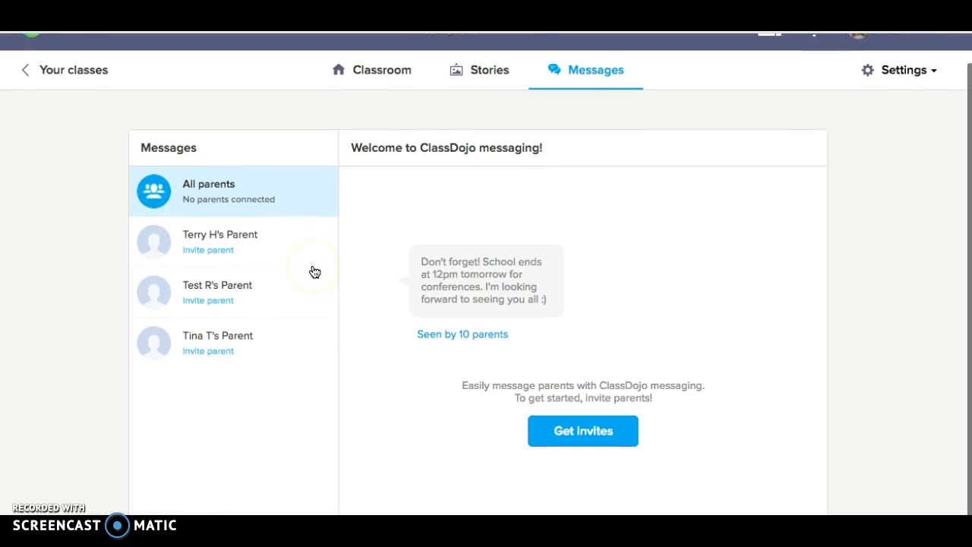
pyautogui.click(255, 275)
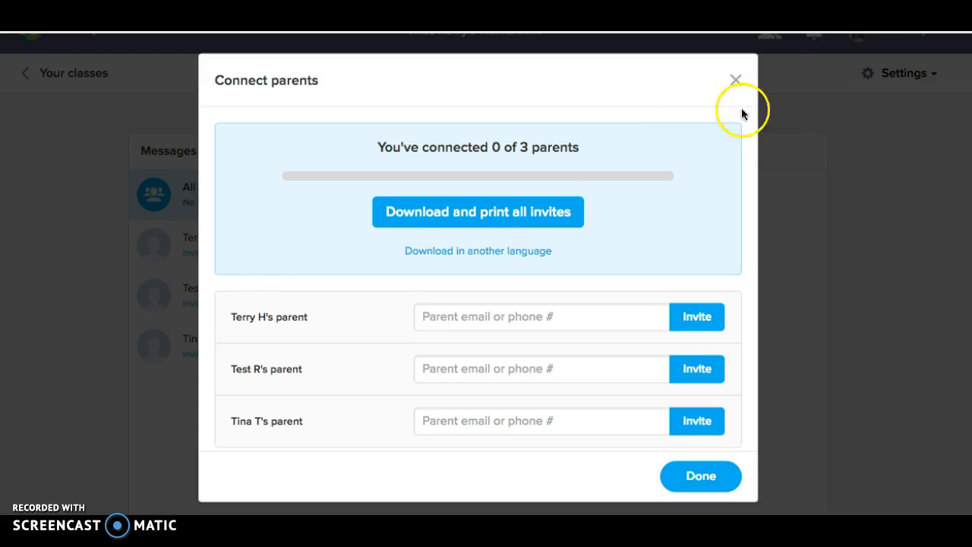
pyautogui.click(737, 81)
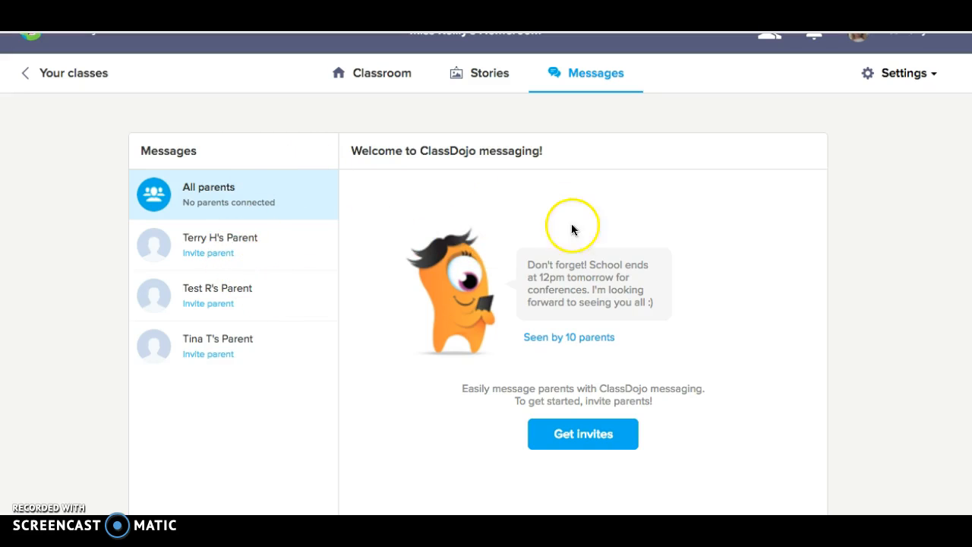
pyautogui.scroll(1, 525, 145)
# Create a classroom group named "Scaffolding Group" containing the students with the purple and blue avatars
pyautogui.click(410, 109)
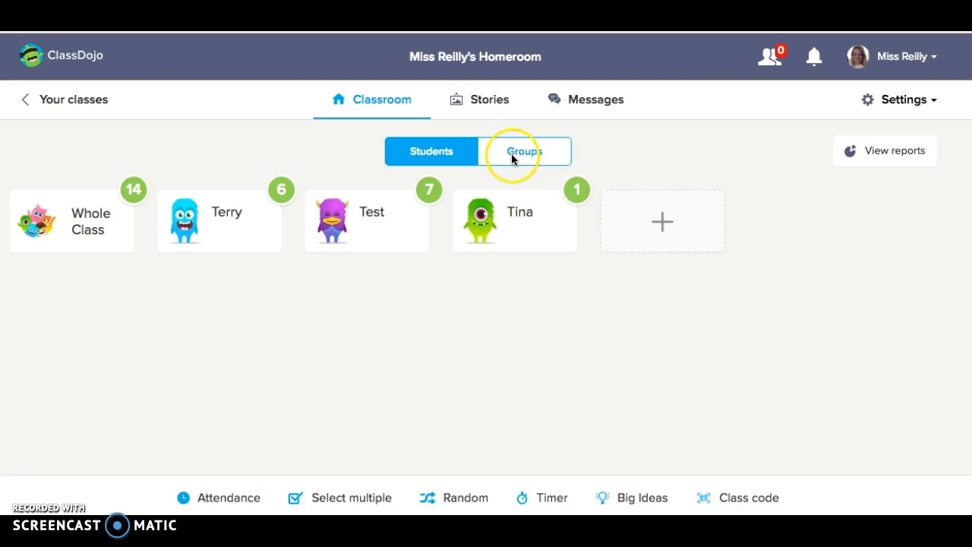
pyautogui.click(537, 154)
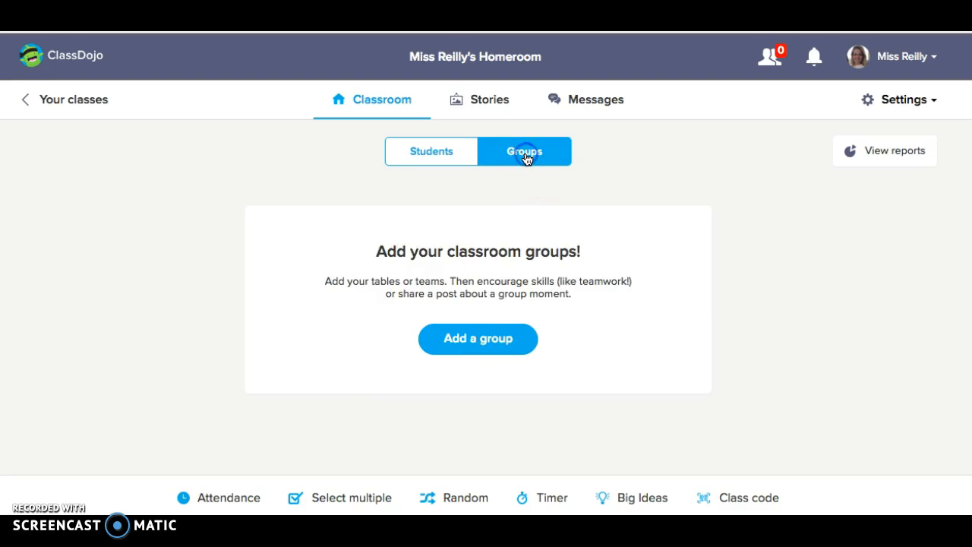
pyautogui.click(495, 341)
pyautogui.click(378, 316)
pyautogui.click(267, 312)
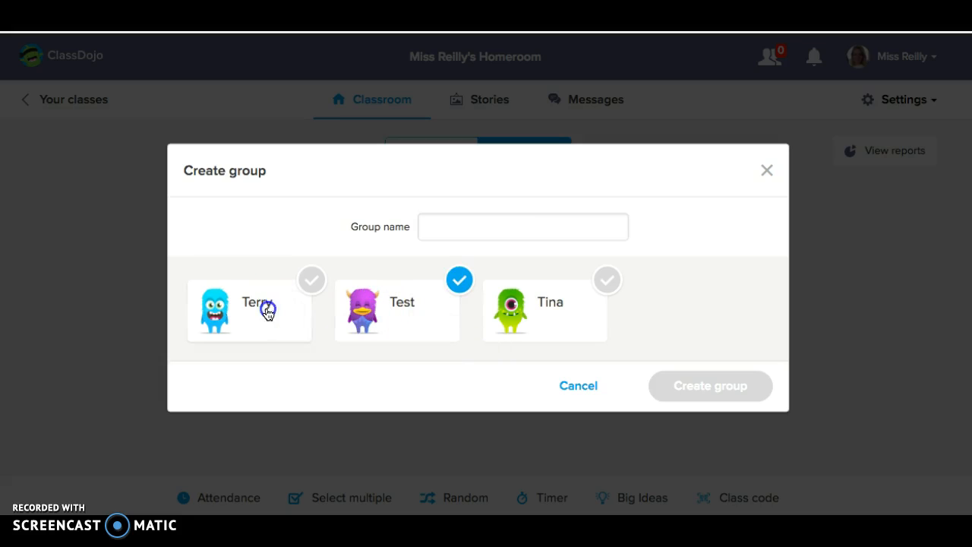
pyautogui.click(485, 236)
pyautogui.write('Scaffolding Group')
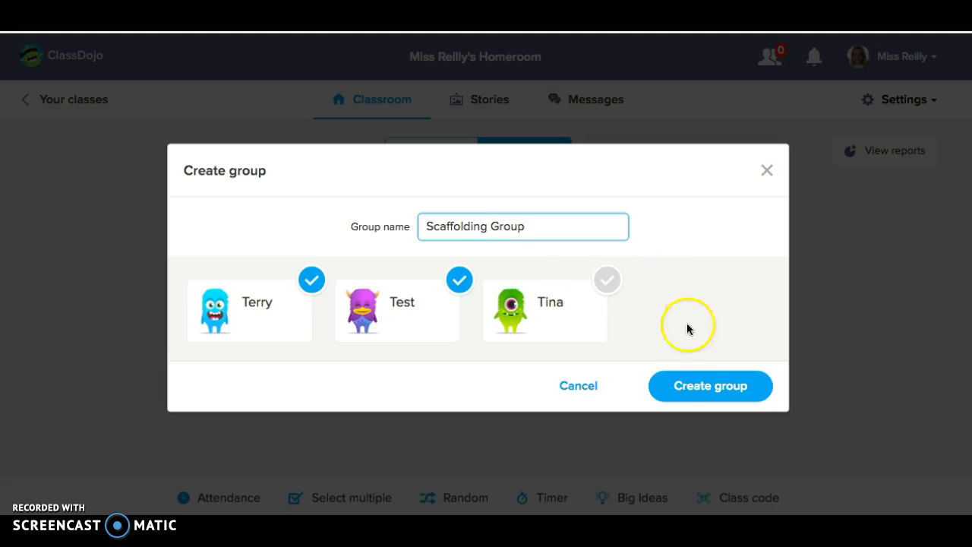
pyautogui.click(690, 387)
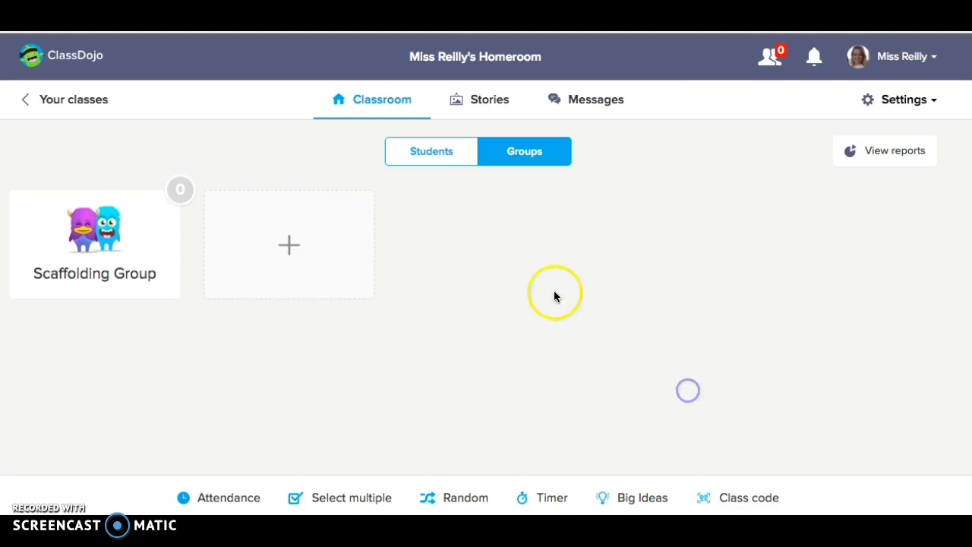
# Create a second classroom group named "Table 1" containing the students with the green and purple avatars
pyautogui.click(326, 252)
pyautogui.click(487, 227)
pyautogui.write('T')
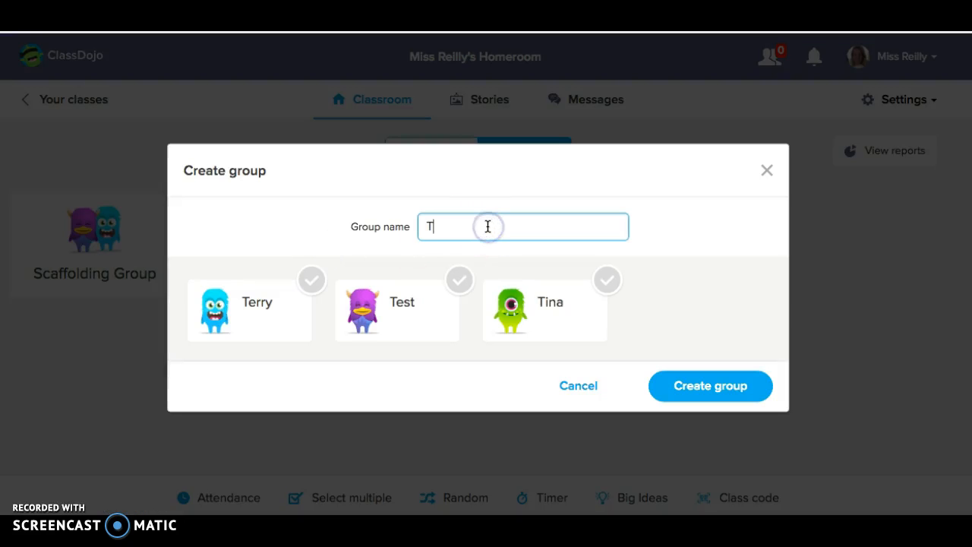
pyautogui.write('able 1')
pyautogui.click(553, 309)
pyautogui.click(397, 311)
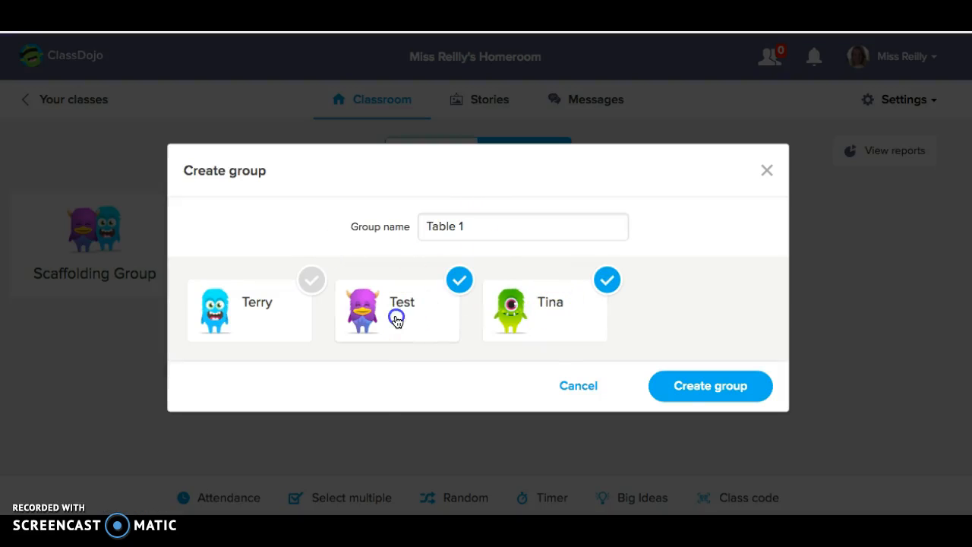
pyautogui.click(684, 391)
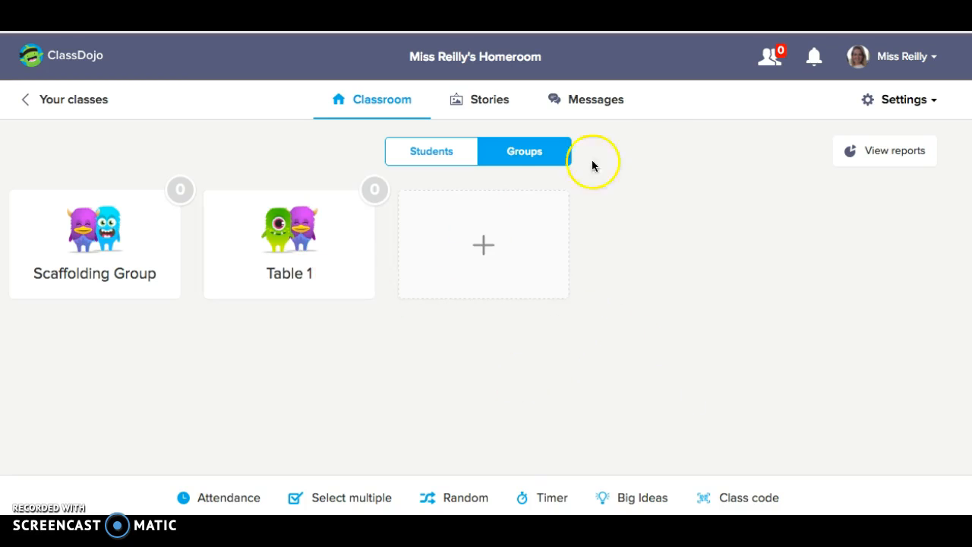
# Award the whole Table 1 group a point for "On task" and return to the individual students
pyautogui.click(274, 239)
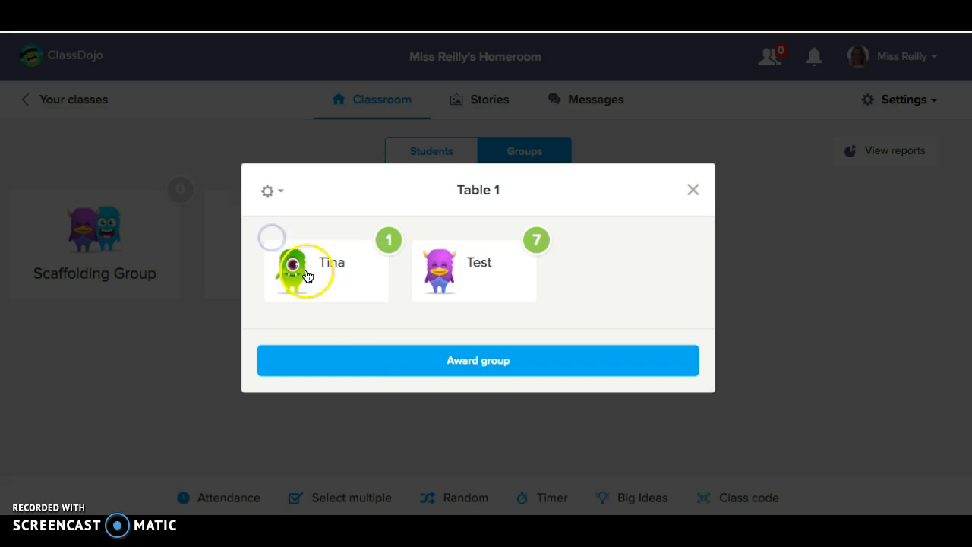
pyautogui.click(441, 356)
pyautogui.click(529, 289)
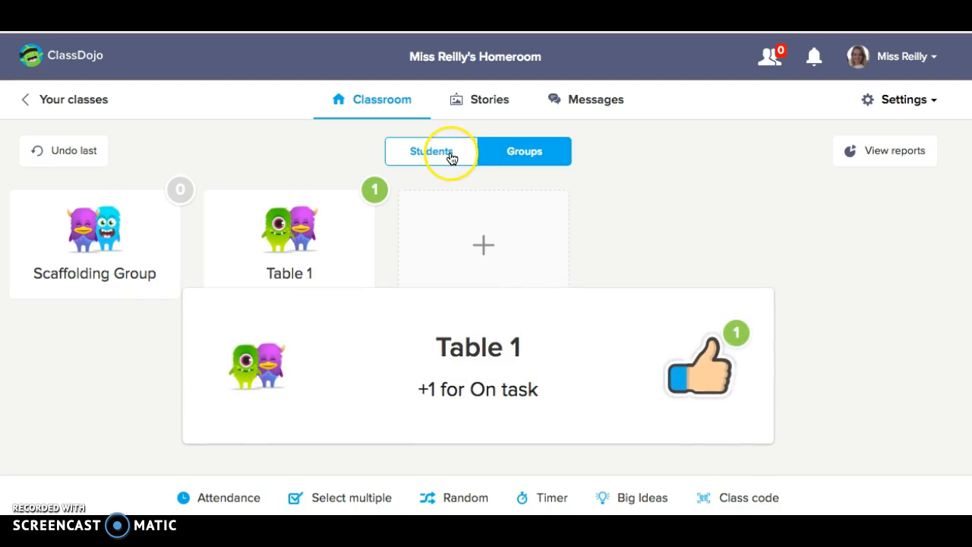
pyautogui.click(452, 158)
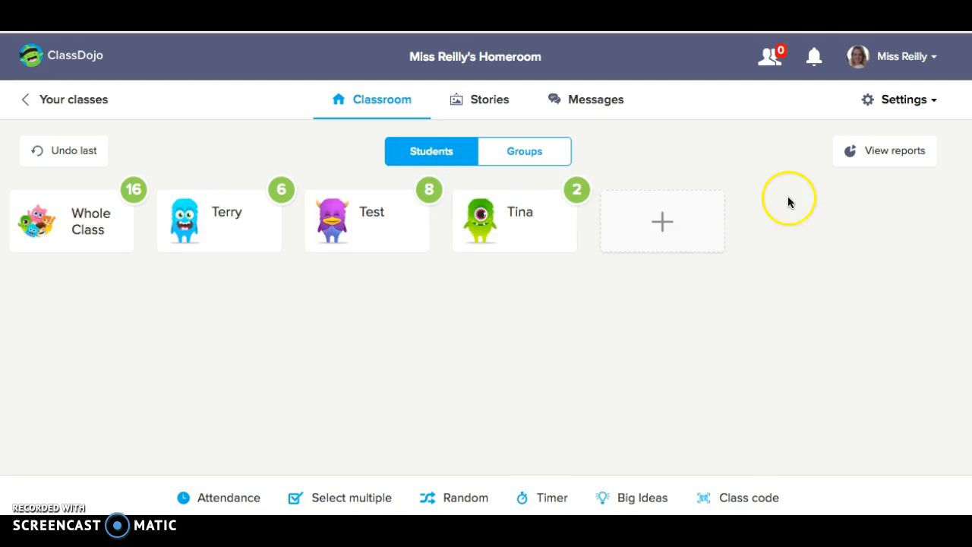
# Review the homeroom's editable class details, student list, parent connections and skills without changing them
pyautogui.click(905, 101)
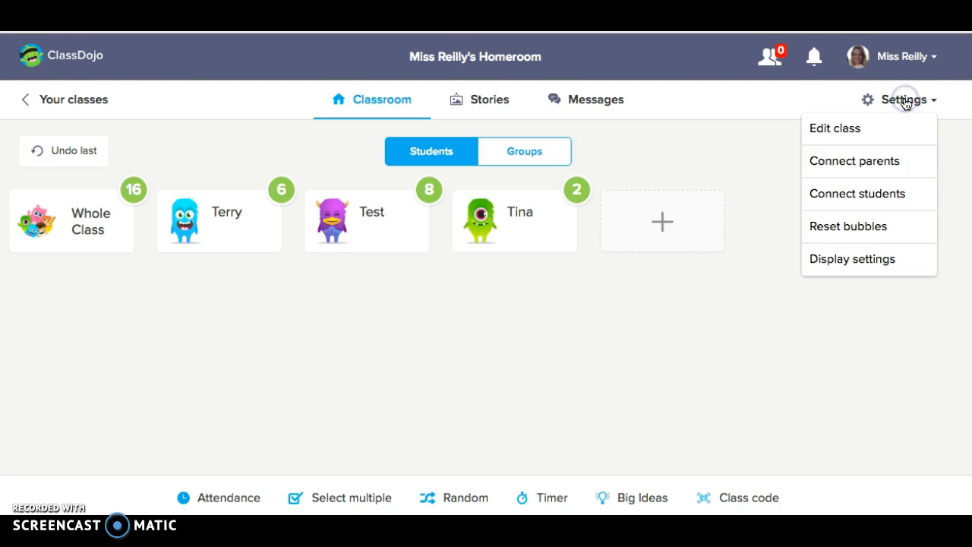
pyautogui.click(836, 131)
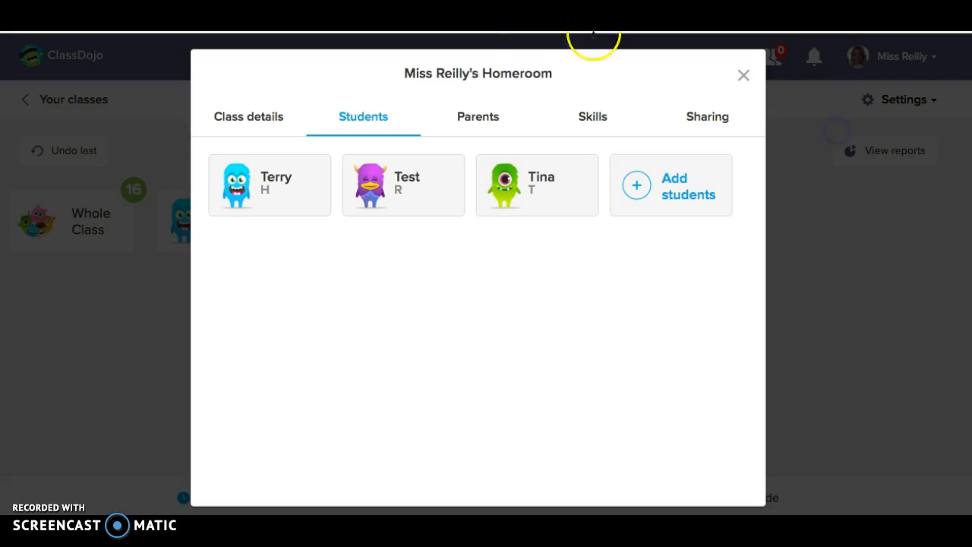
pyautogui.click(269, 119)
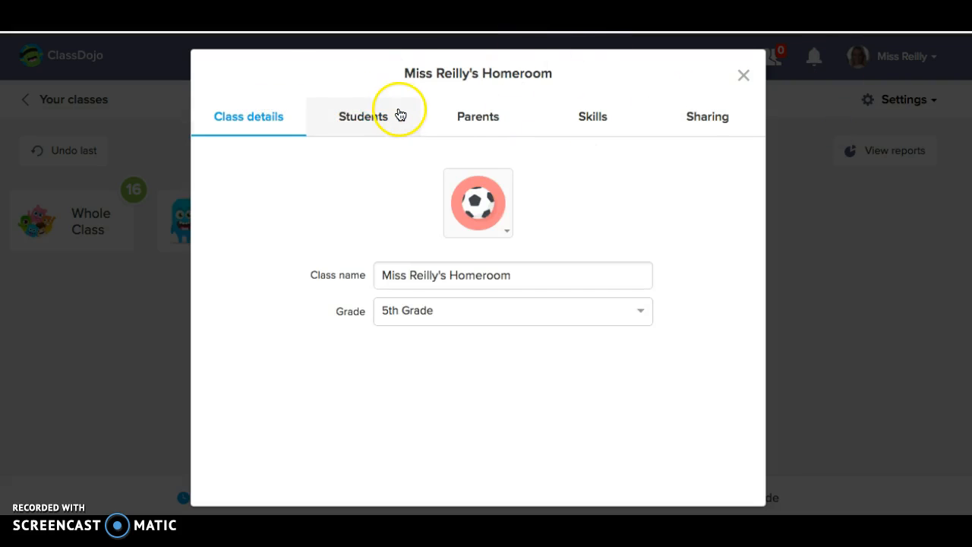
pyautogui.click(390, 118)
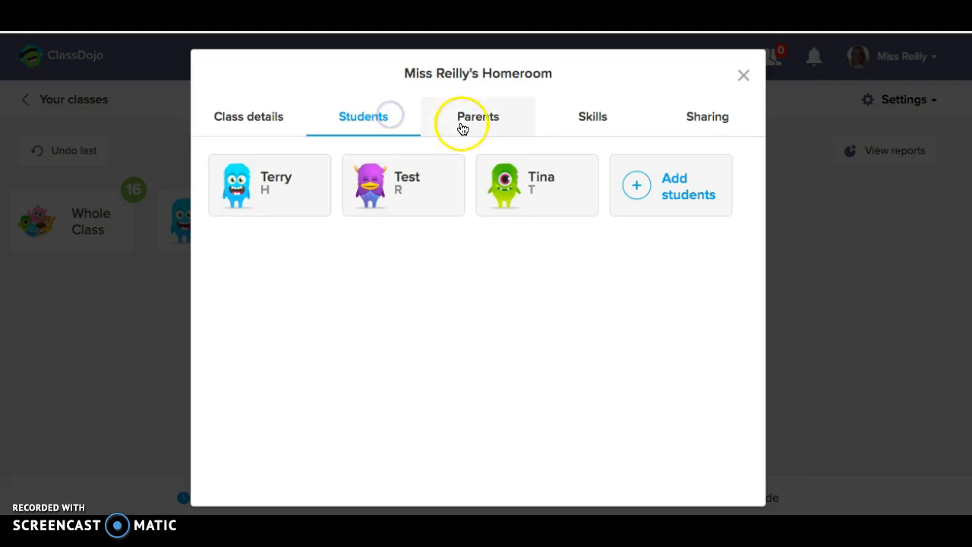
pyautogui.click(500, 119)
pyautogui.click(576, 121)
# Invite a collaborating teacher to share the class using the teacher's e-mail address, and close the class editor
pyautogui.click(688, 120)
pyautogui.click(337, 195)
pyautogui.write('k')
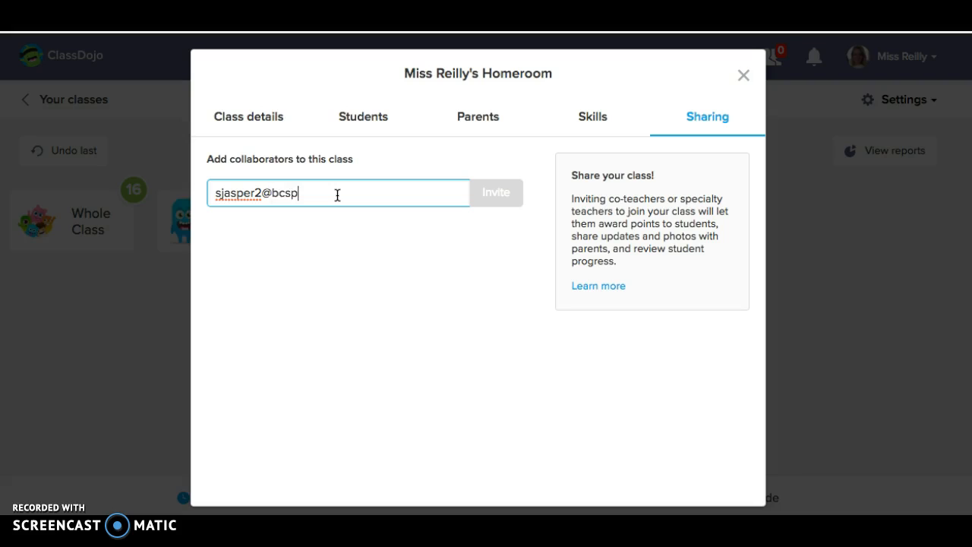
pyautogui.write('.org')
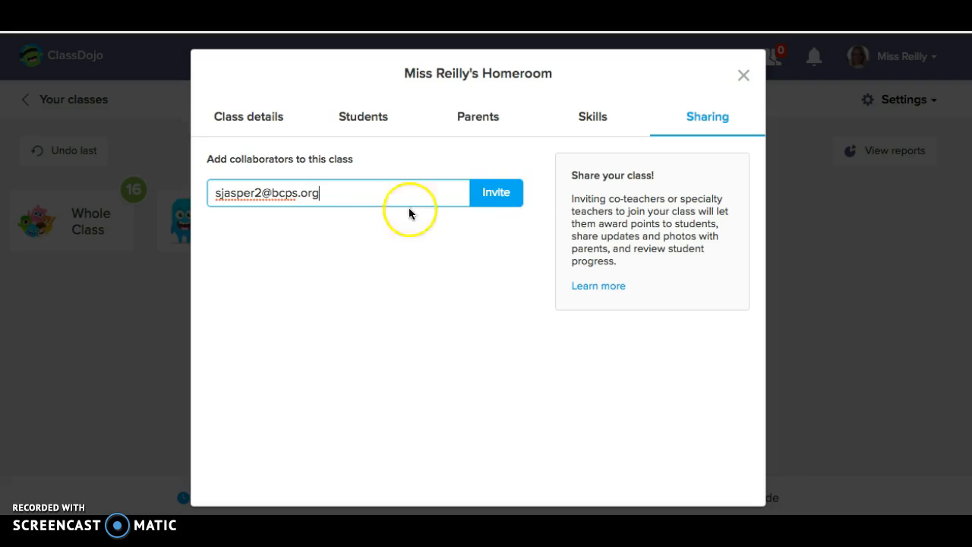
pyautogui.click(496, 193)
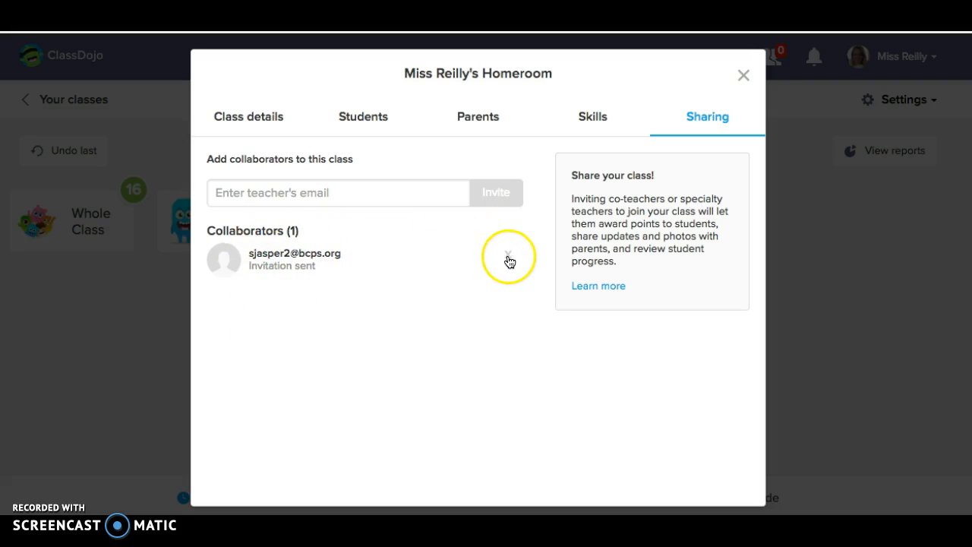
pyautogui.click(744, 88)
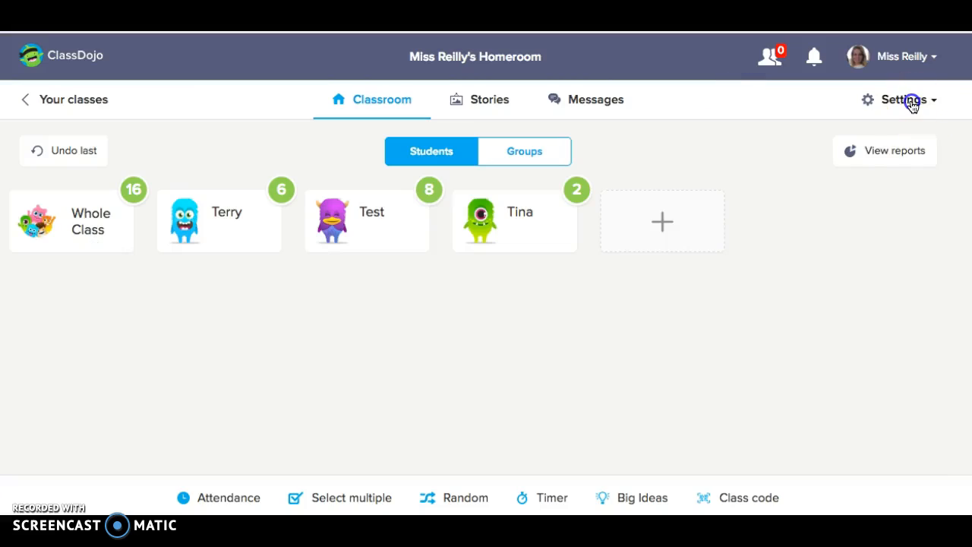
# Reset the point bubbles for all students in the class
pyautogui.click(910, 100)
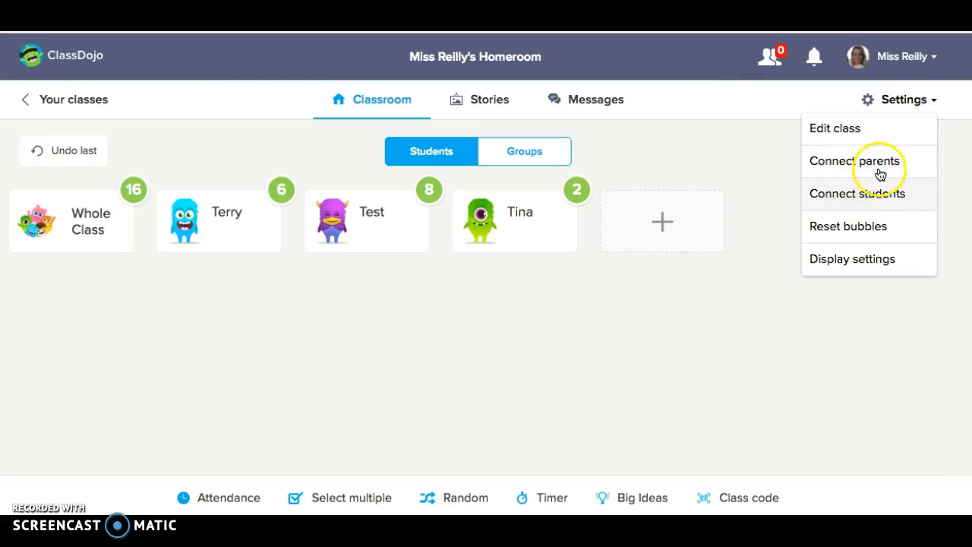
pyautogui.click(870, 238)
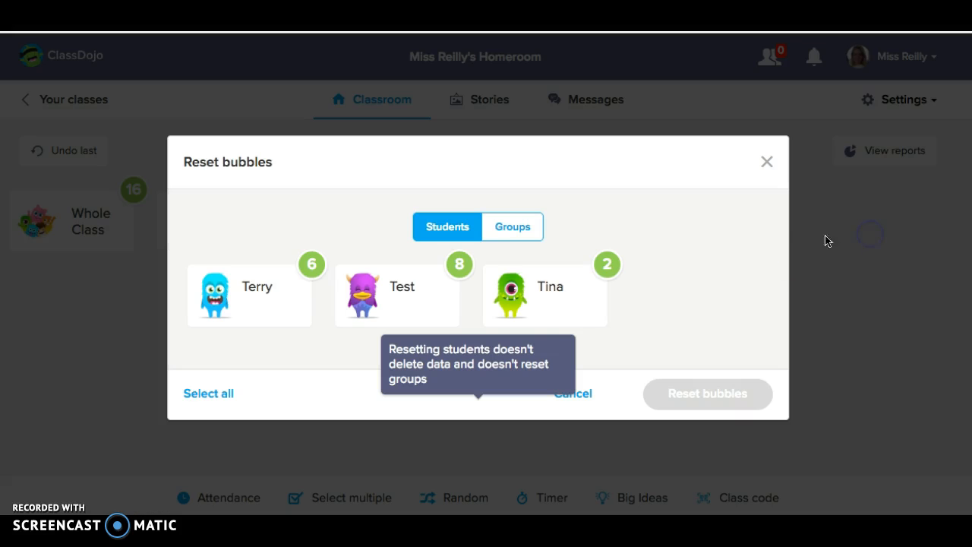
pyautogui.click(231, 392)
pyautogui.click(656, 399)
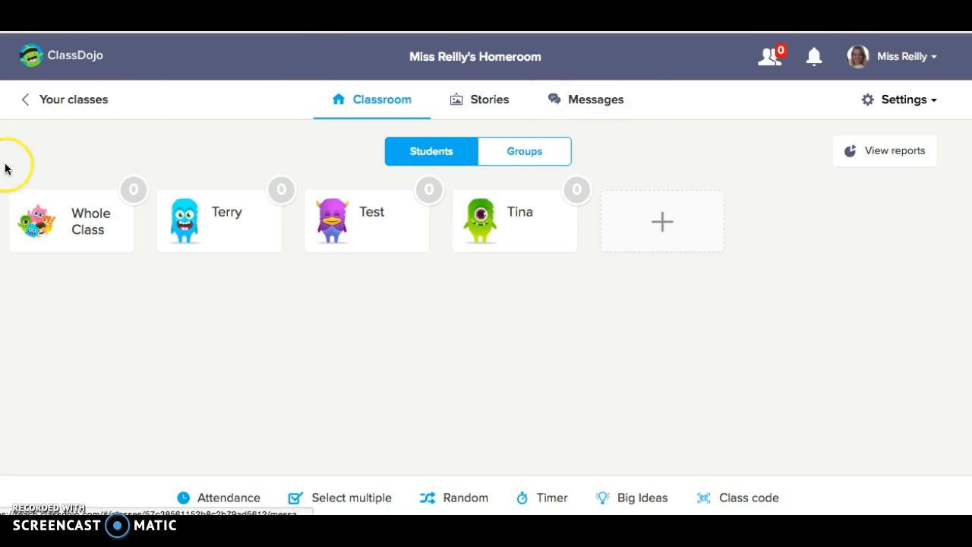
# Increase the avatar size in the class display settings and save the settings
pyautogui.click(887, 110)
pyautogui.click(866, 260)
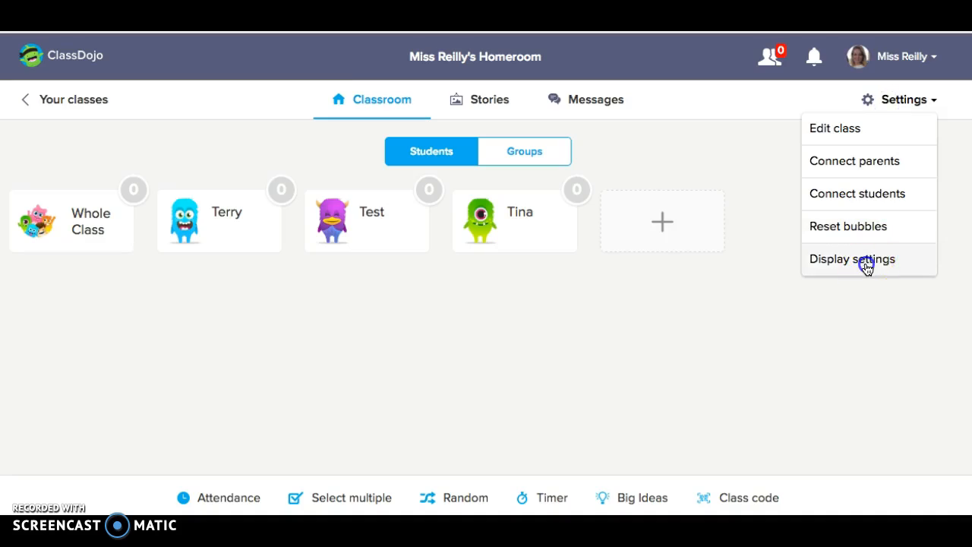
pyautogui.moveTo(477, 188); pyautogui.dragTo(551, 196)
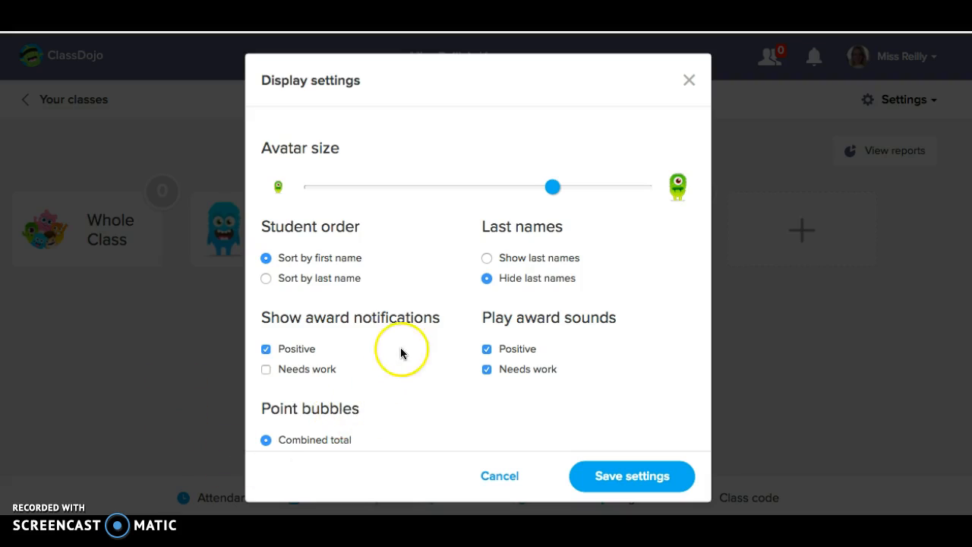
pyautogui.click(614, 490)
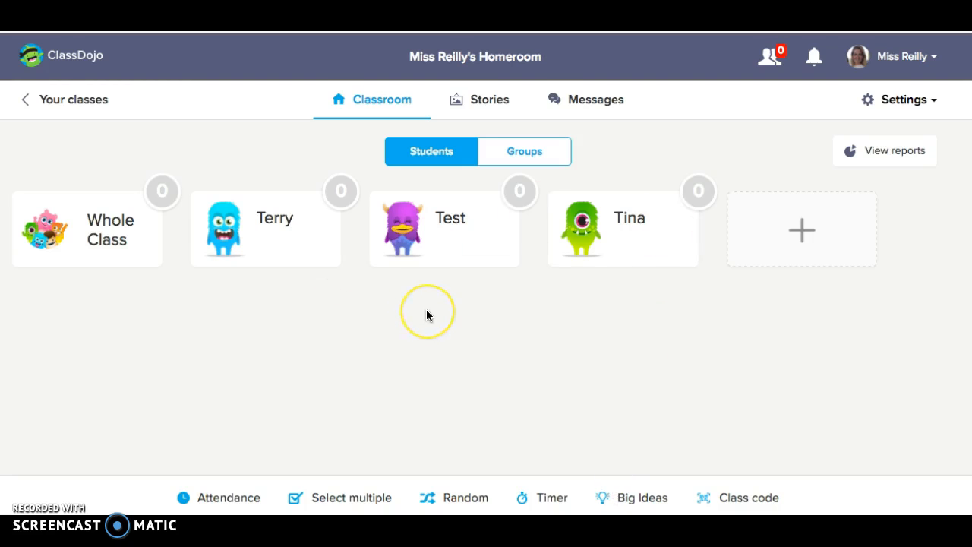